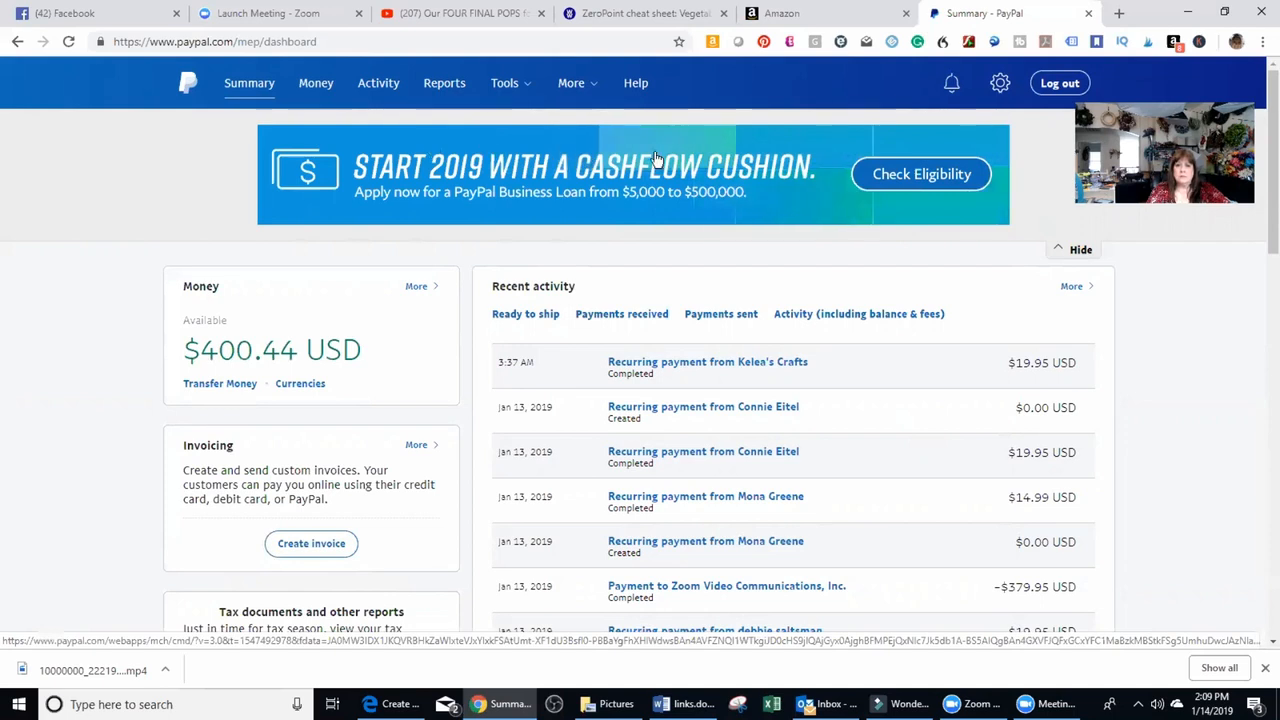
Browse the full list of merchant tools and open Multi-order shipping.
{"action": "left_click", "coordinate": [525, 90]}
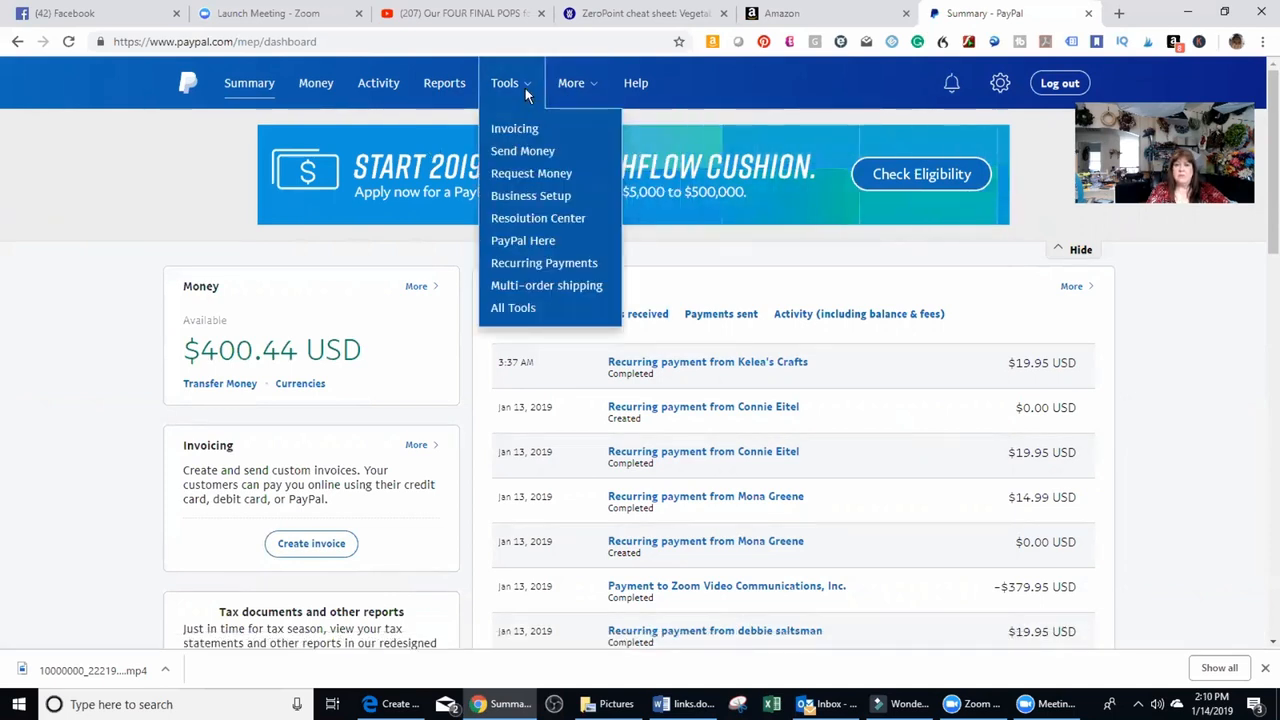
{"action": "left_click", "coordinate": [516, 311]}
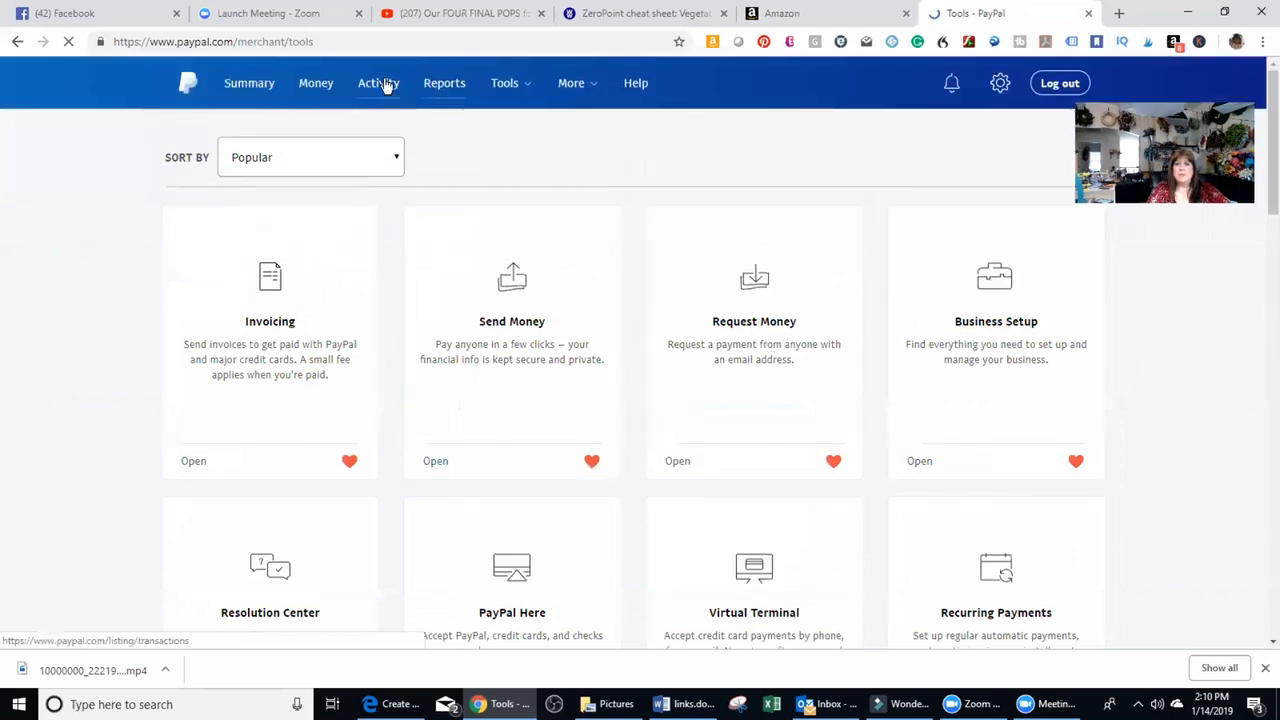
{"action": "left_click", "coordinate": [505, 84]}
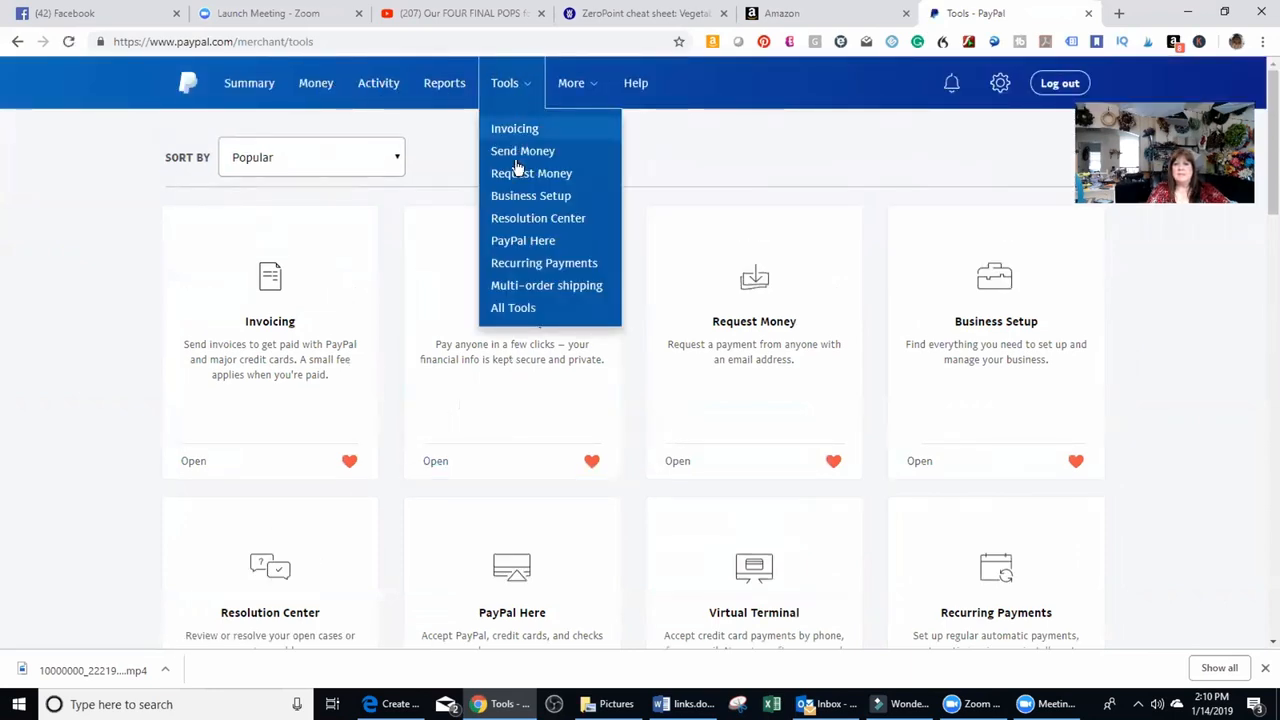
{"action": "scroll", "coordinate": [845, 240], "scroll_direction": "down", "scroll_amount": 2}
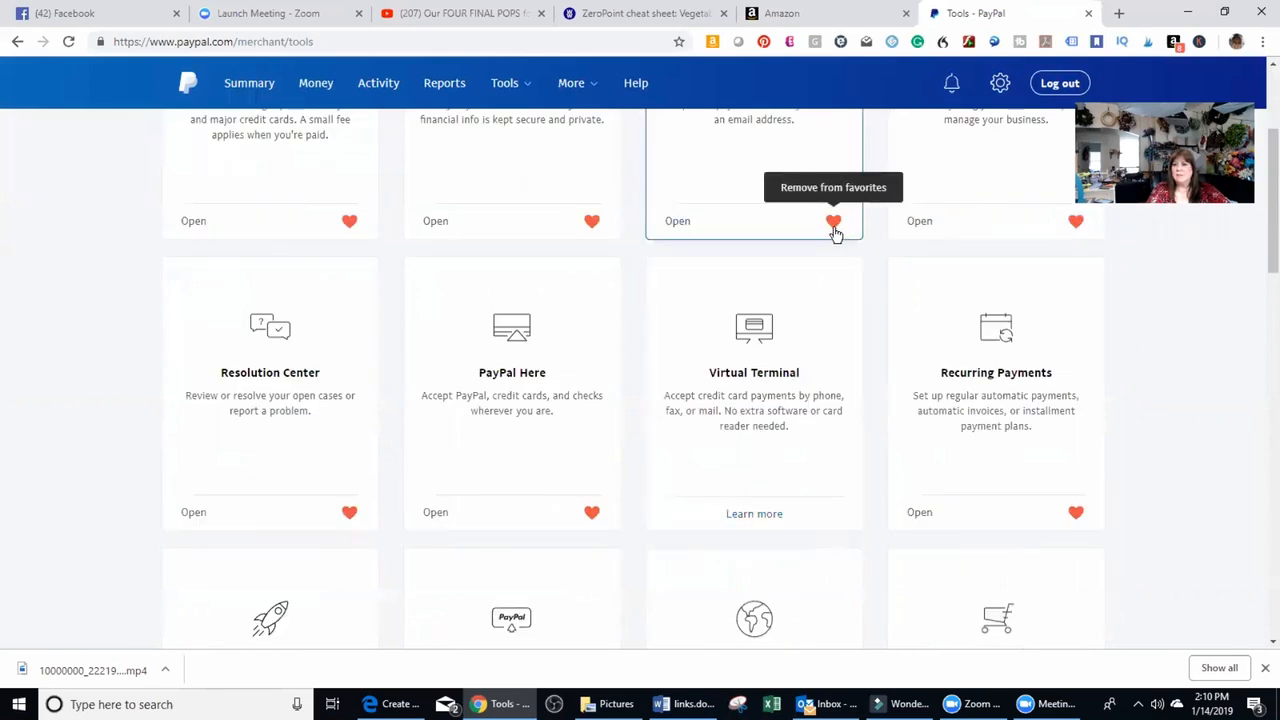
{"action": "scroll", "coordinate": [837, 277], "scroll_direction": "down", "scroll_amount": 2}
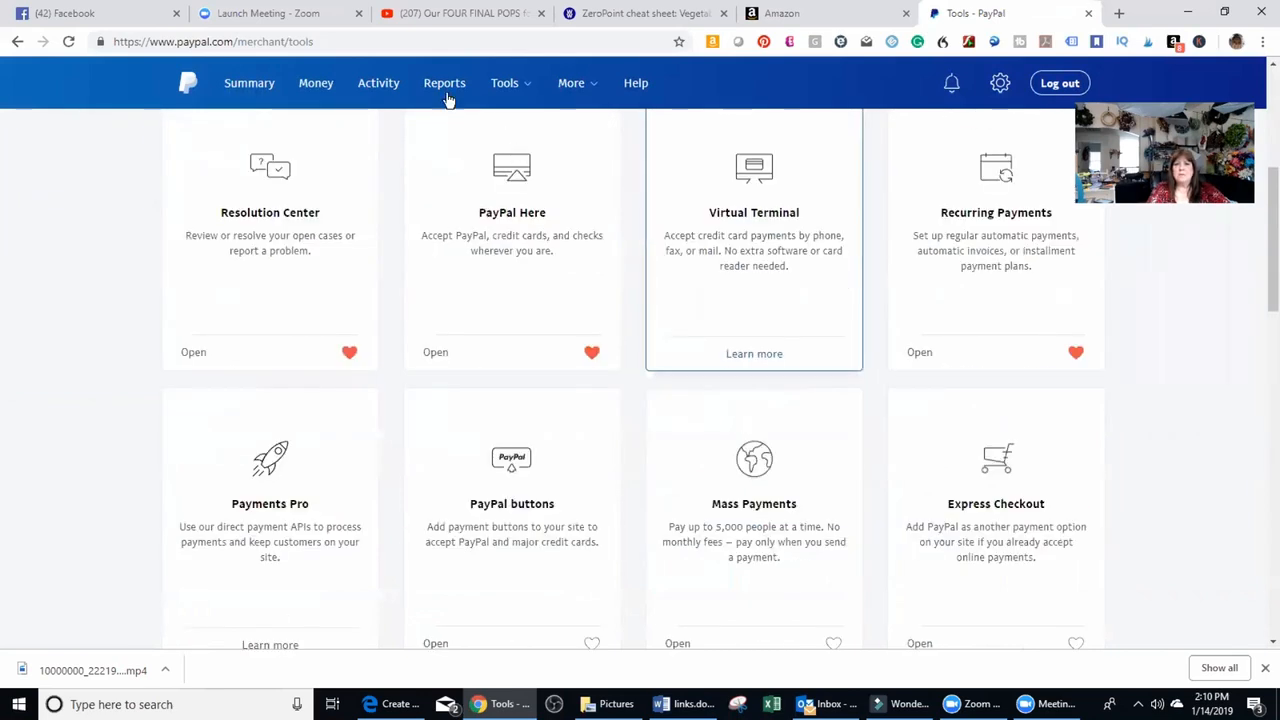
{"action": "mouse_move", "coordinate": [518, 97]}
{"action": "scroll", "coordinate": [834, 294], "scroll_direction": "down", "scroll_amount": 5}
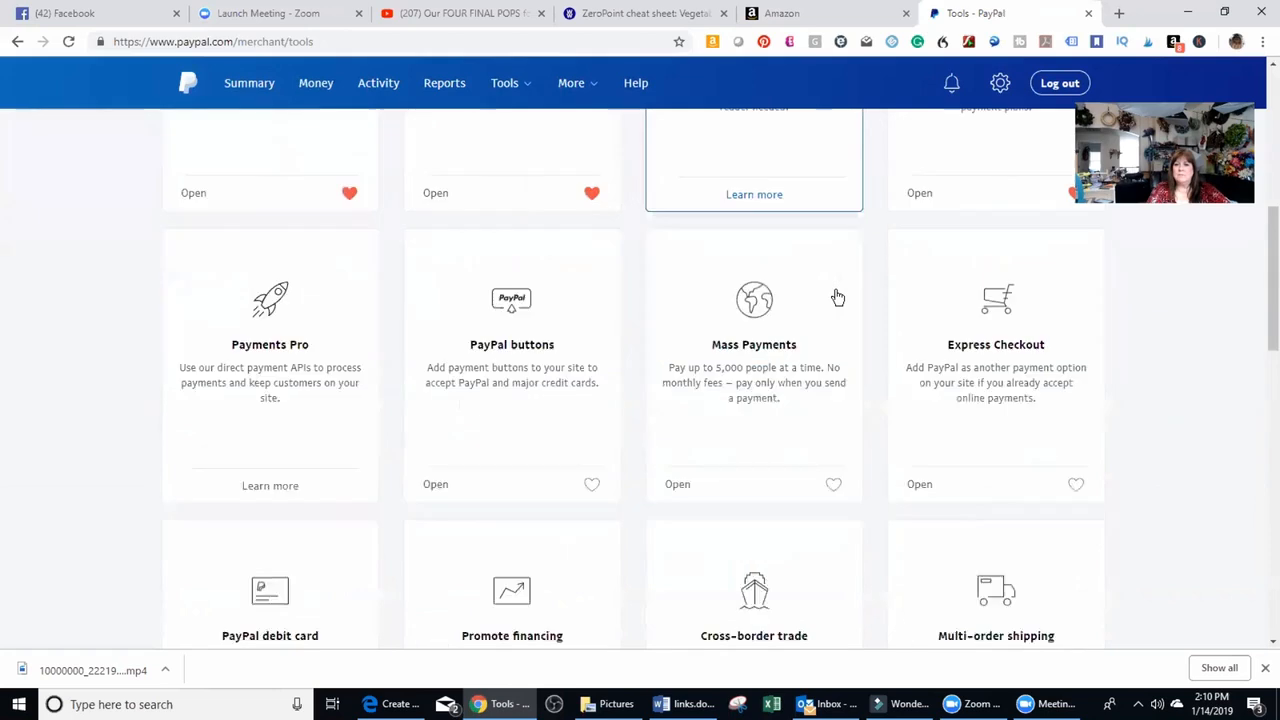
{"action": "left_click", "coordinate": [979, 287]}
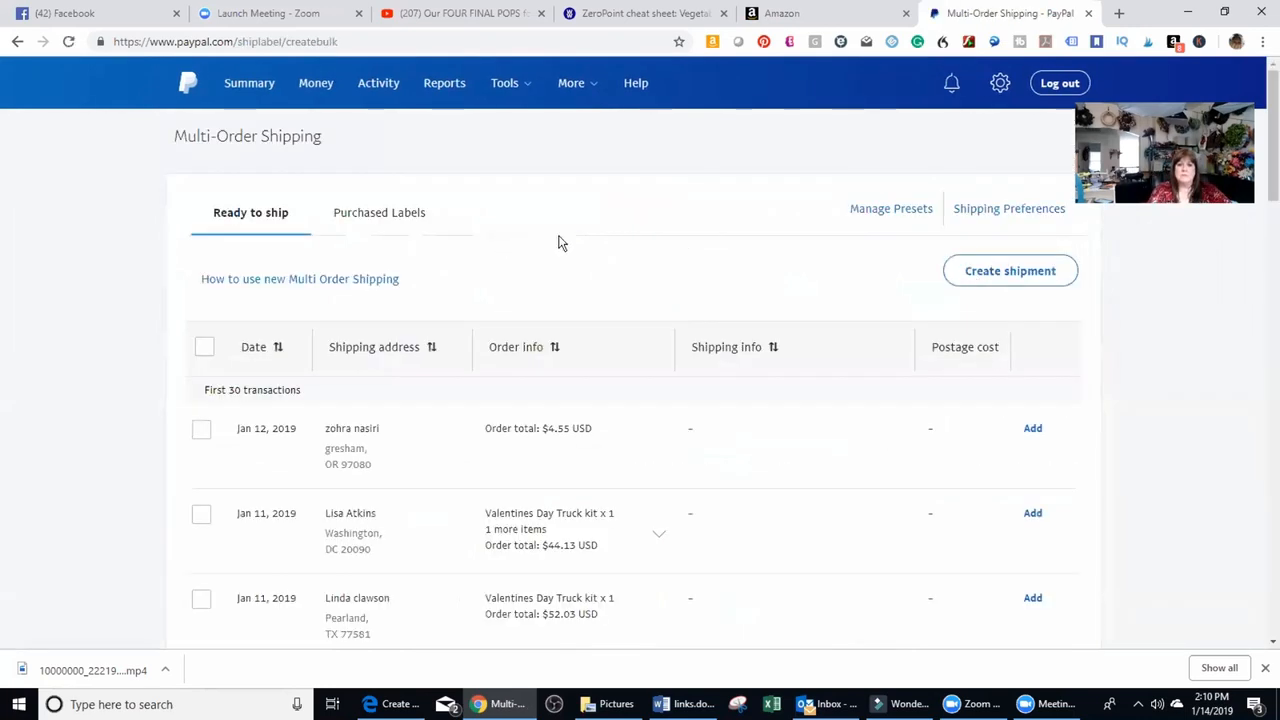
Start a new shipment from the ready-to-ship orders and look over the order details and address fields.
{"action": "scroll", "coordinate": [614, 242], "scroll_direction": "down", "scroll_amount": 1}
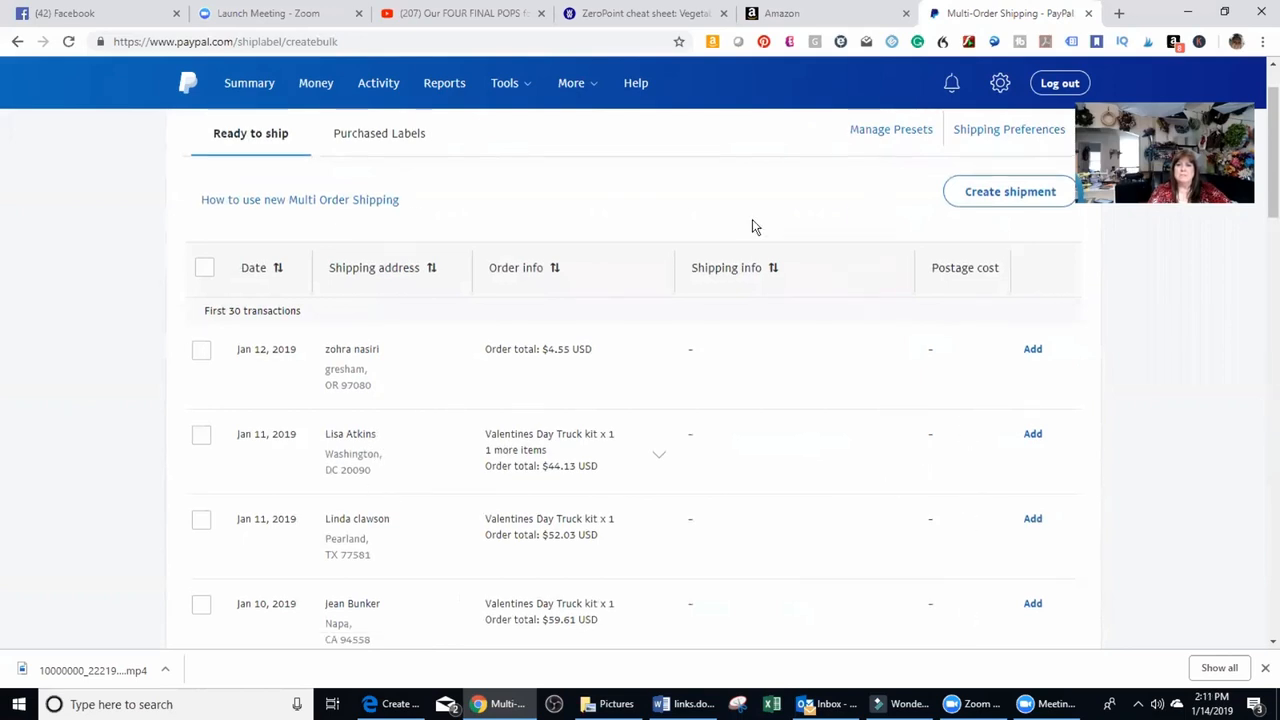
{"action": "scroll", "coordinate": [755, 225], "scroll_direction": "up", "scroll_amount": 1}
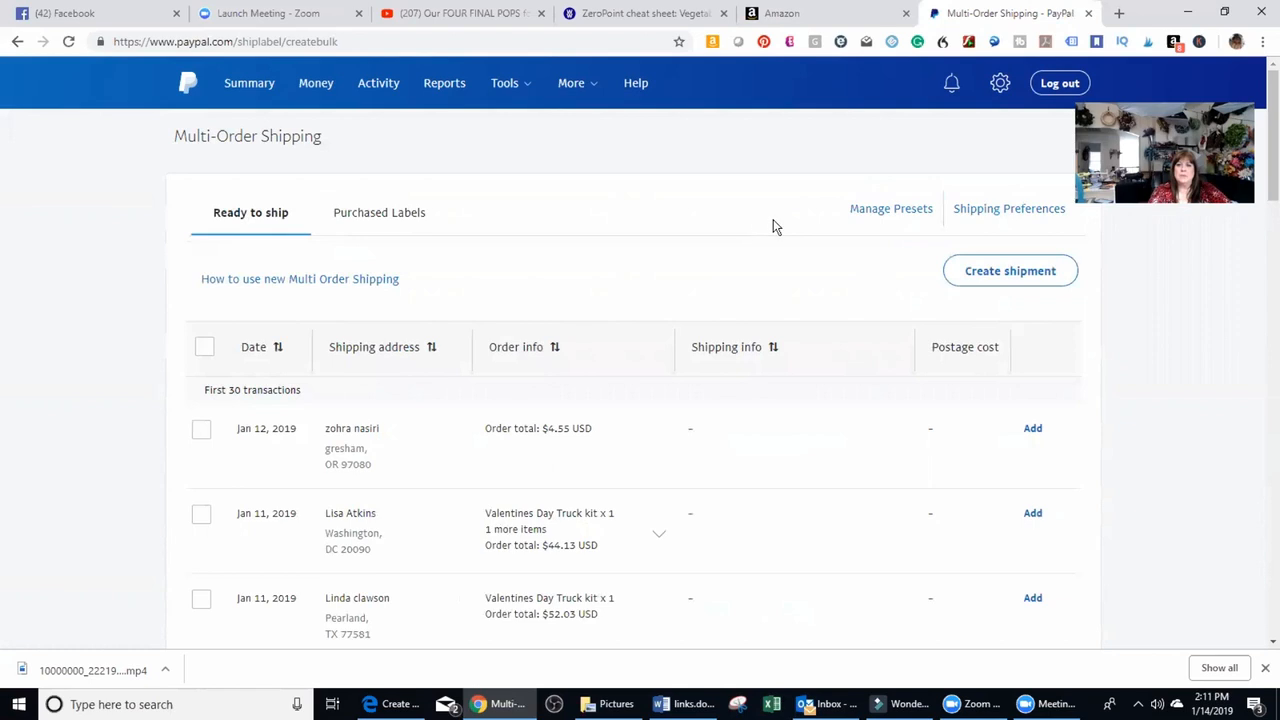
{"action": "left_click", "coordinate": [1023, 277]}
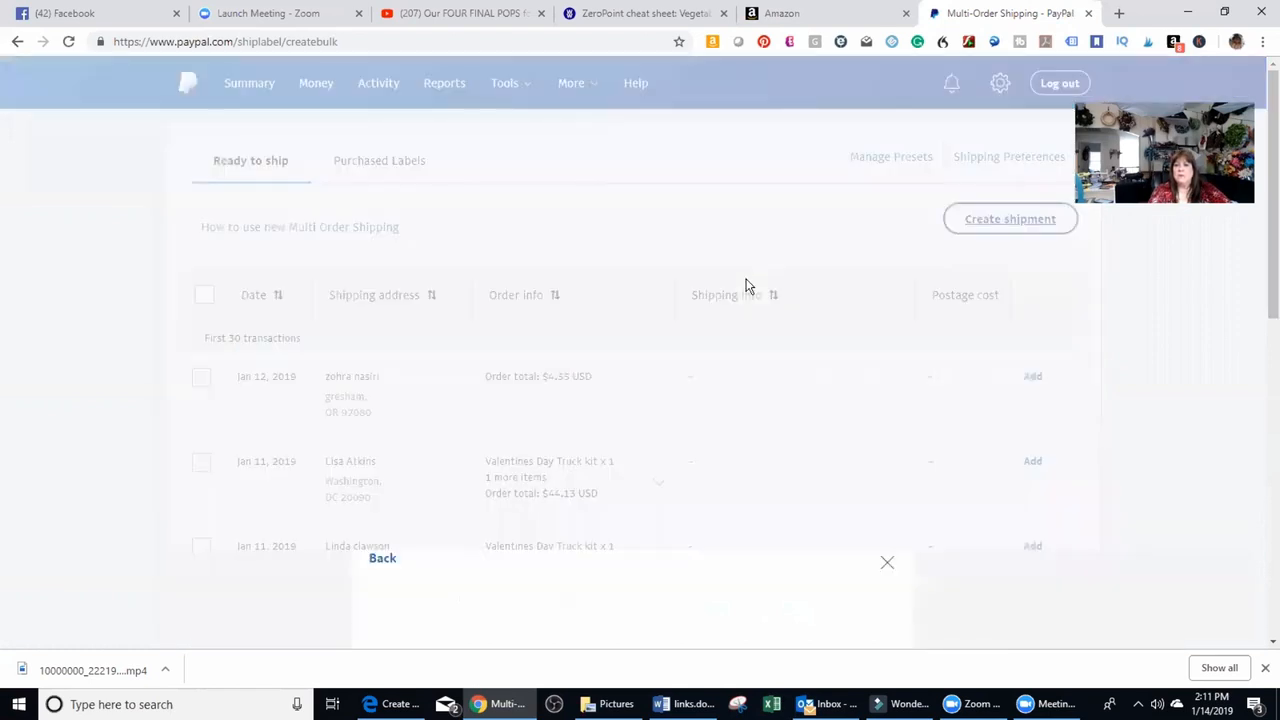
{"action": "scroll", "coordinate": [684, 337], "scroll_direction": "down", "scroll_amount": 2}
{"action": "scroll", "coordinate": [685, 335], "scroll_direction": "down", "scroll_amount": 2}
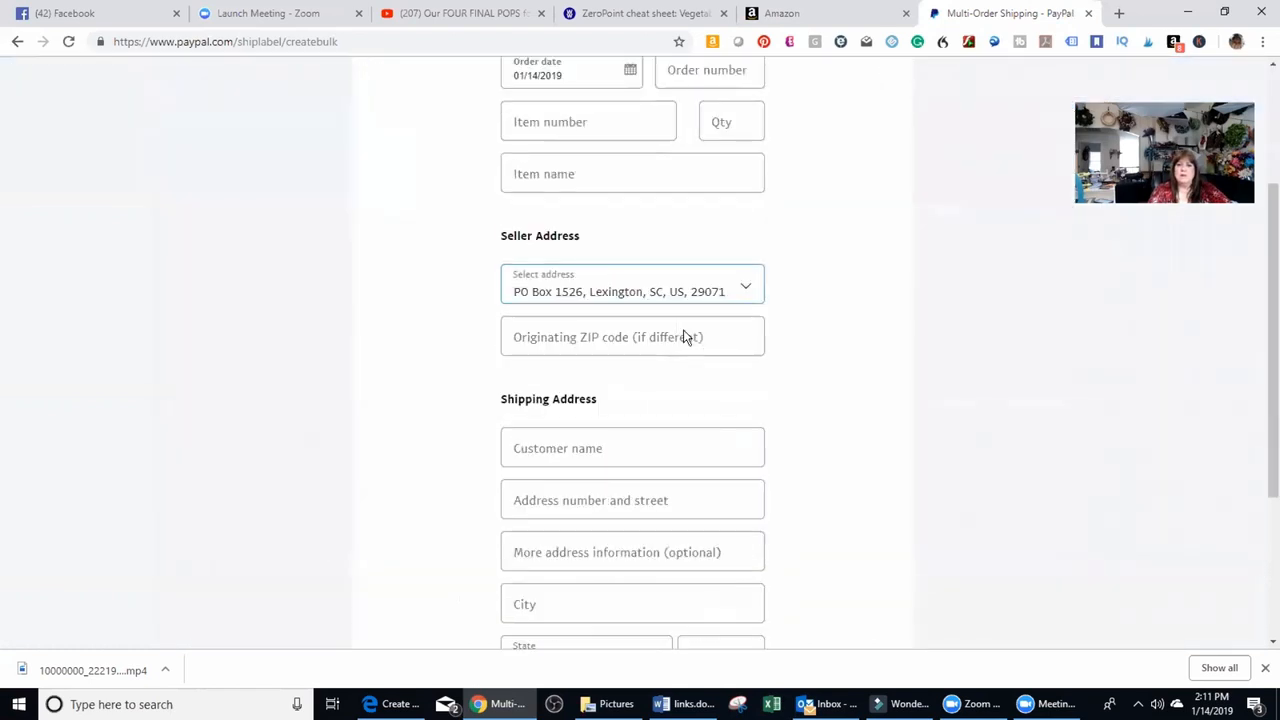
{"action": "scroll", "coordinate": [686, 331], "scroll_direction": "up", "scroll_amount": 4}
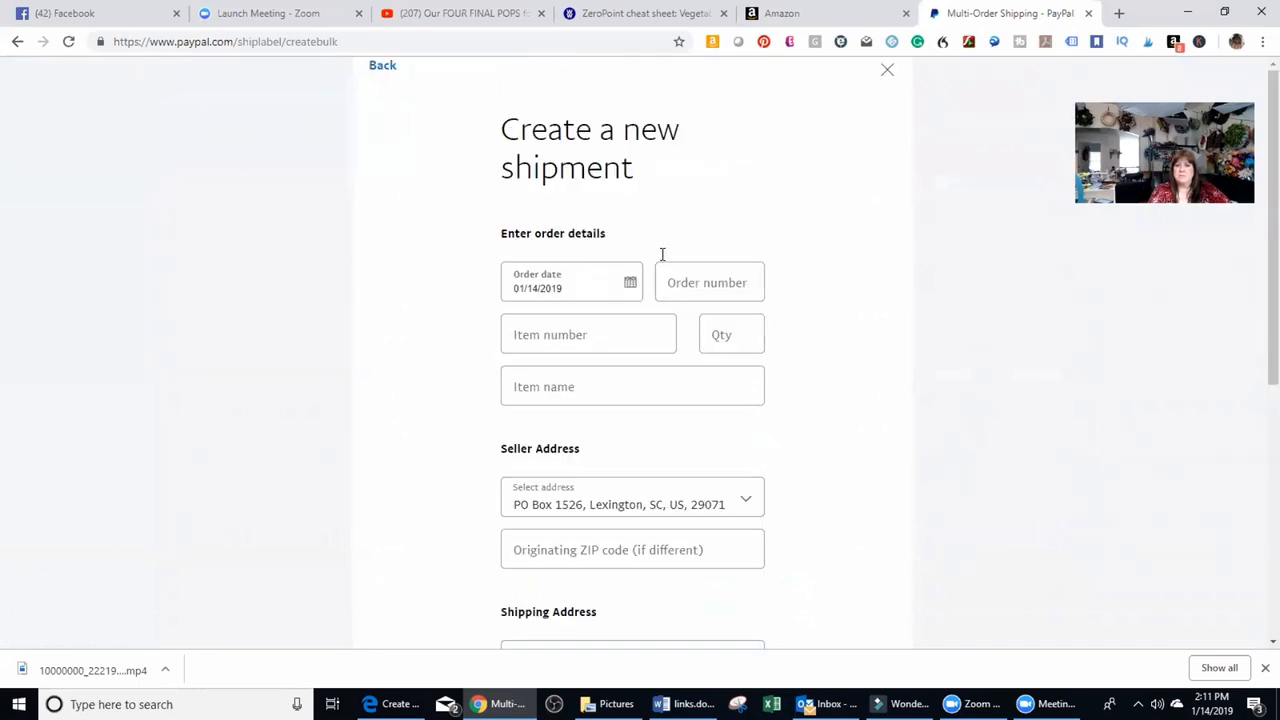
Enter the customer's full name and street address in the shipping address, leaving the additional address information blank.
{"action": "scroll", "coordinate": [660, 255], "scroll_direction": "down", "scroll_amount": 4}
{"action": "left_click", "coordinate": [574, 263]}
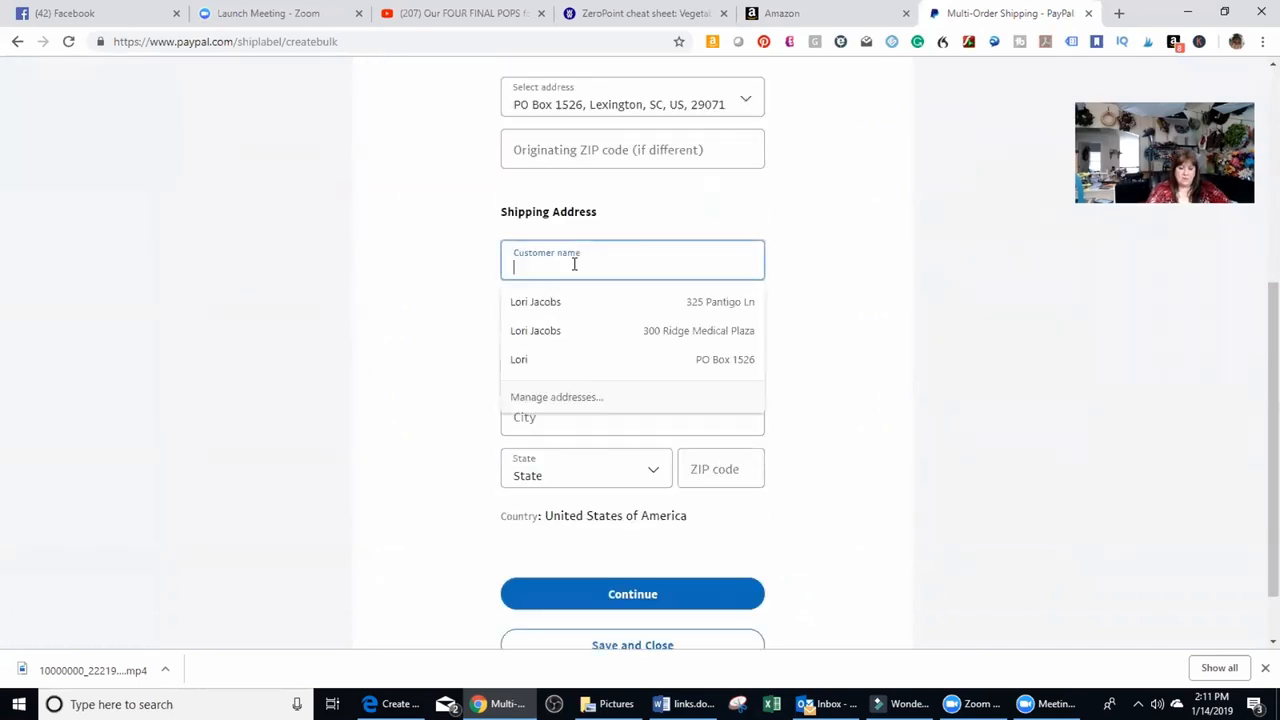
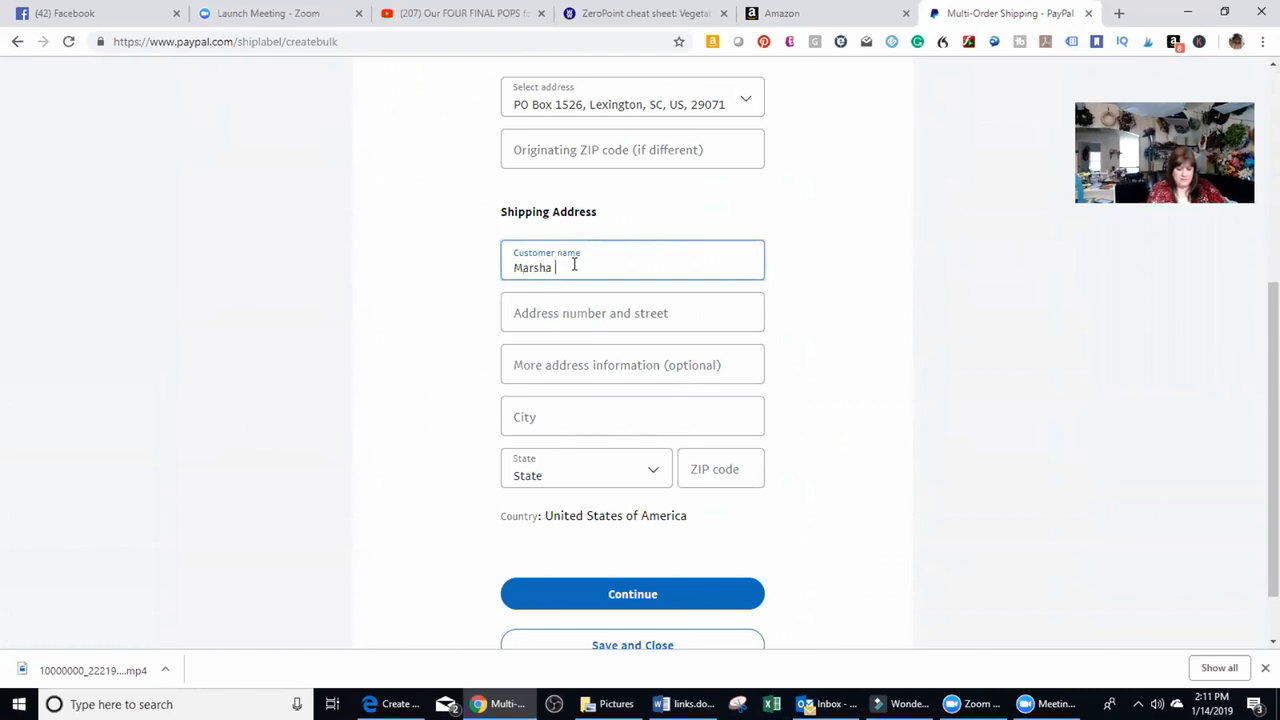
{"action": "key", "text": "Tab"}
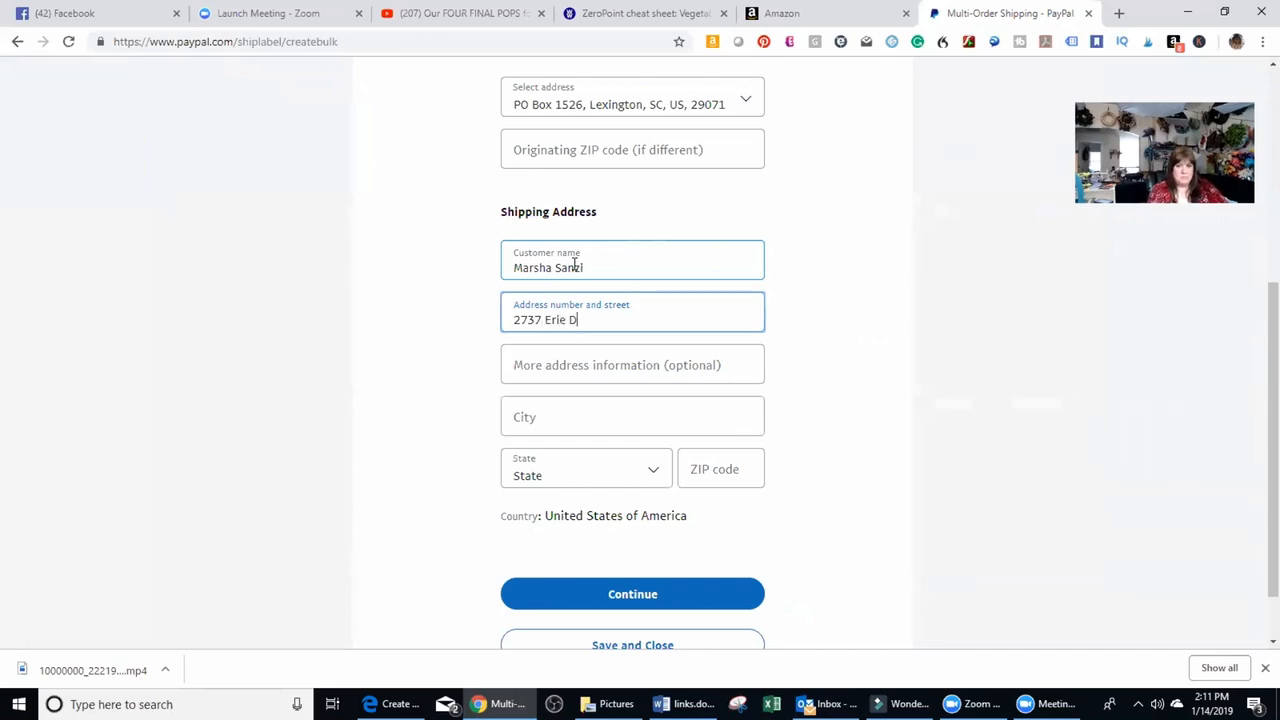
{"action": "key", "text": "Tab"}
{"action": "key", "text": "Tab"}
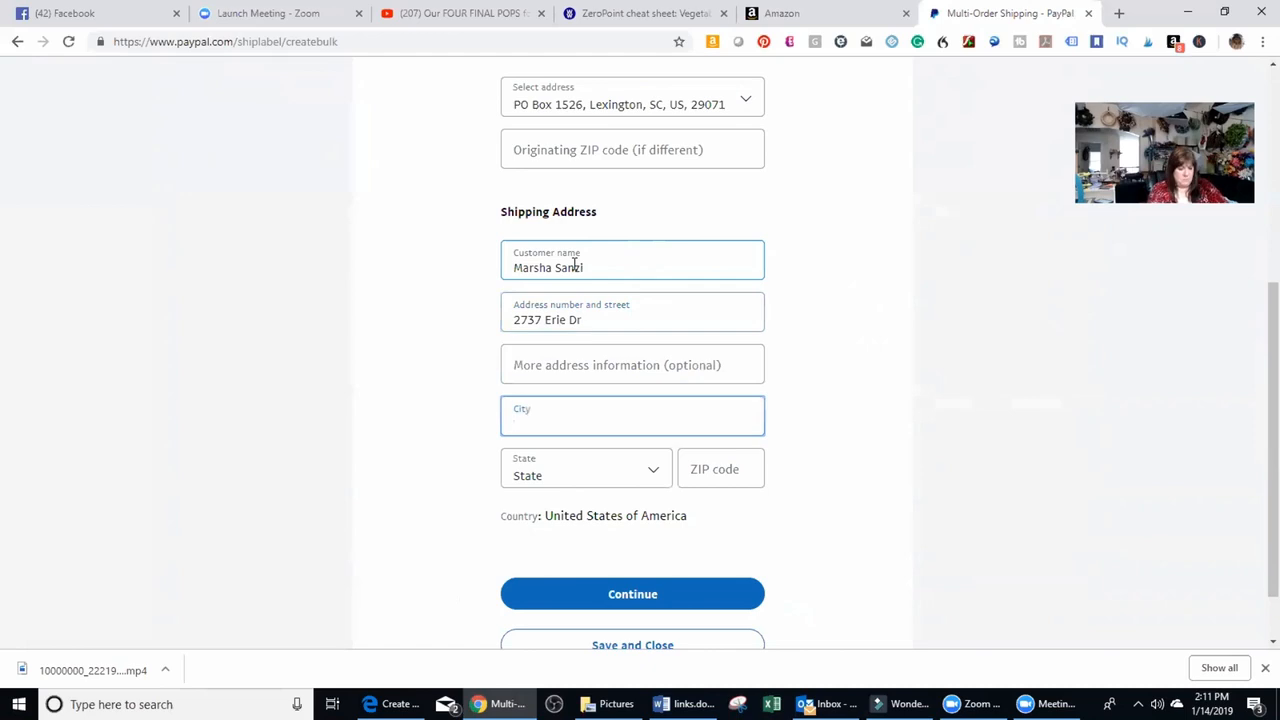
Complete the shipping address with the customer's city, state and ZIP code, and continue to the shipping info.
{"action": "type", "text": "Weedsport"}
{"action": "key", "text": "Tab"}
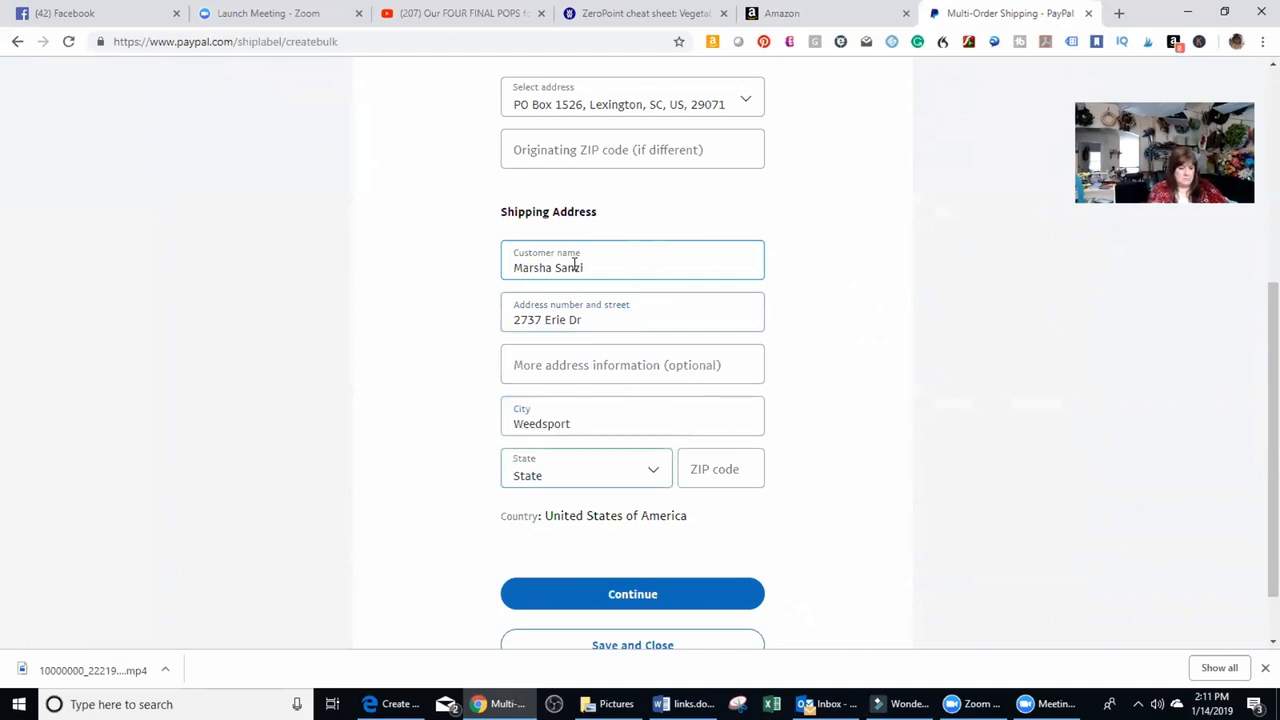
{"action": "key", "text": "n"}
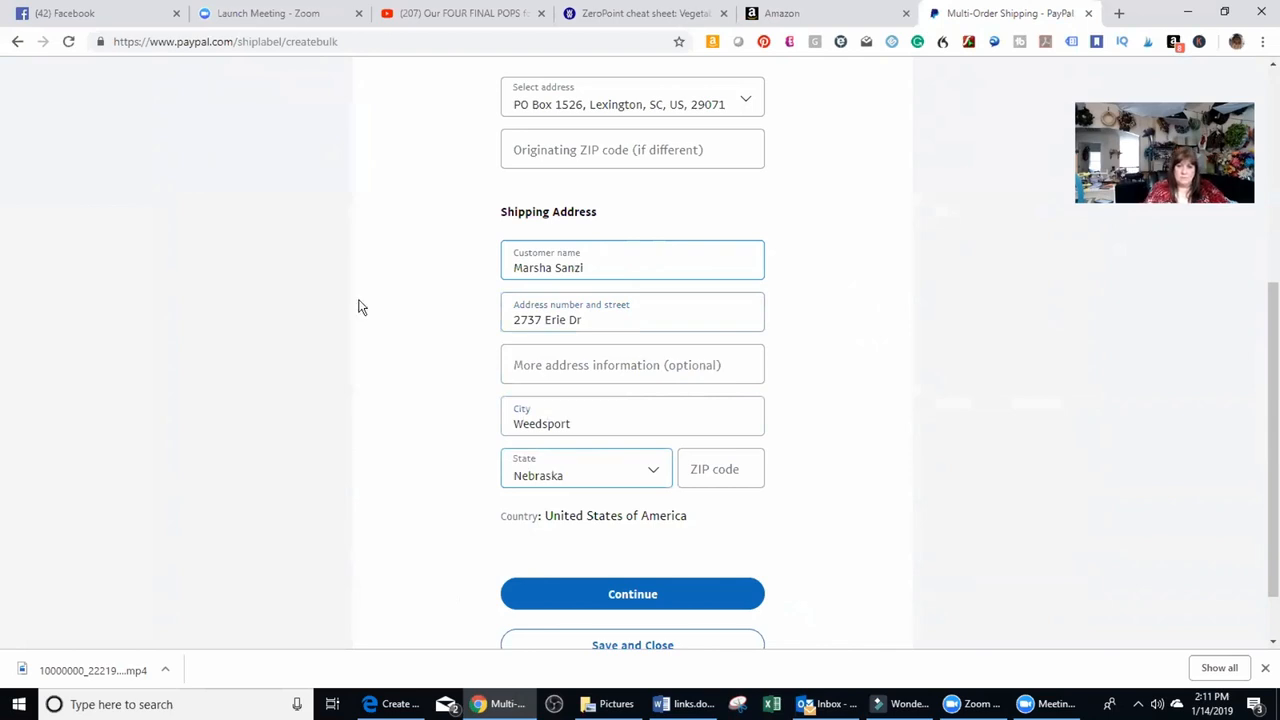
{"action": "left_click", "coordinate": [654, 477]}
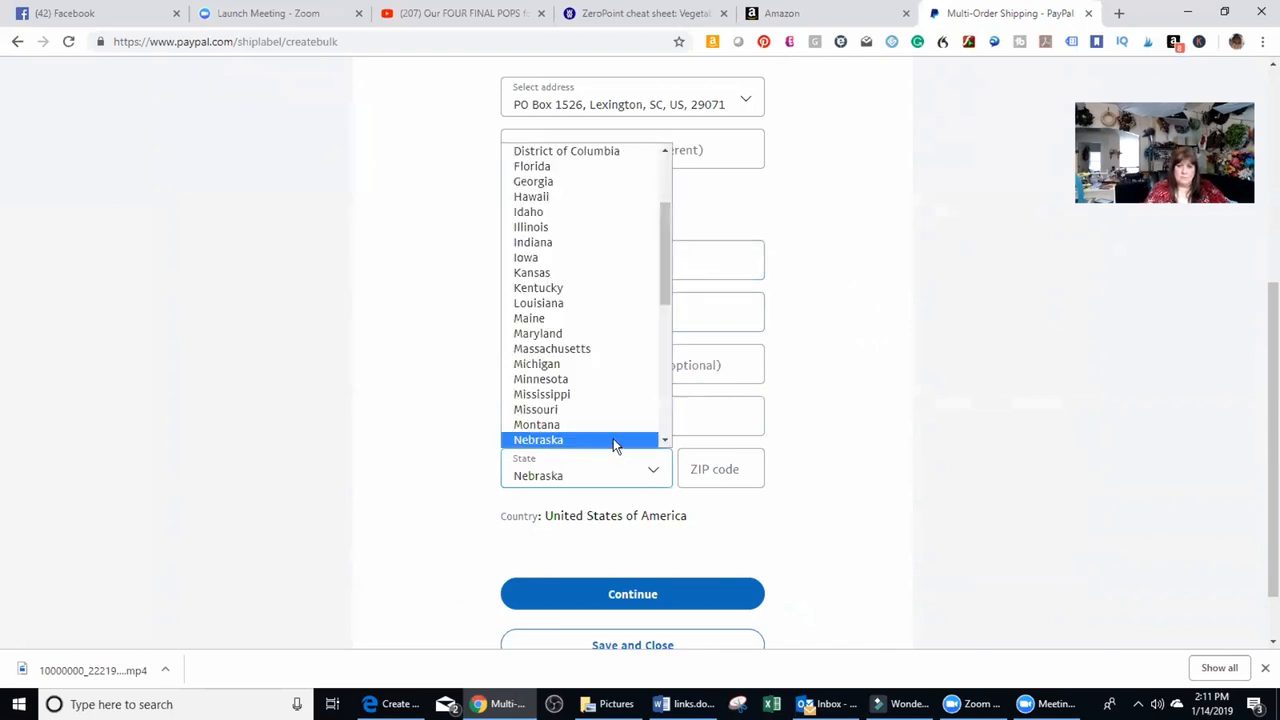
{"action": "scroll", "coordinate": [613, 438], "scroll_direction": "down", "scroll_amount": 2}
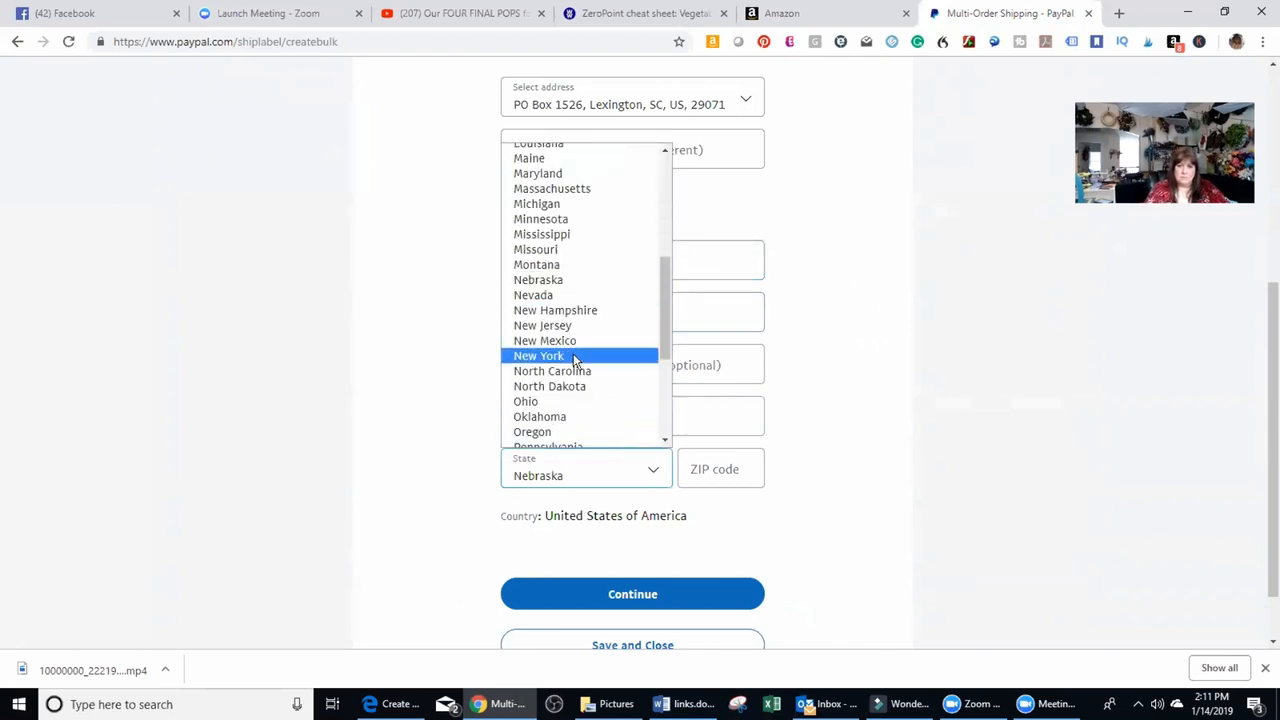
{"action": "left_click", "coordinate": [573, 355]}
{"action": "left_click", "coordinate": [725, 475]}
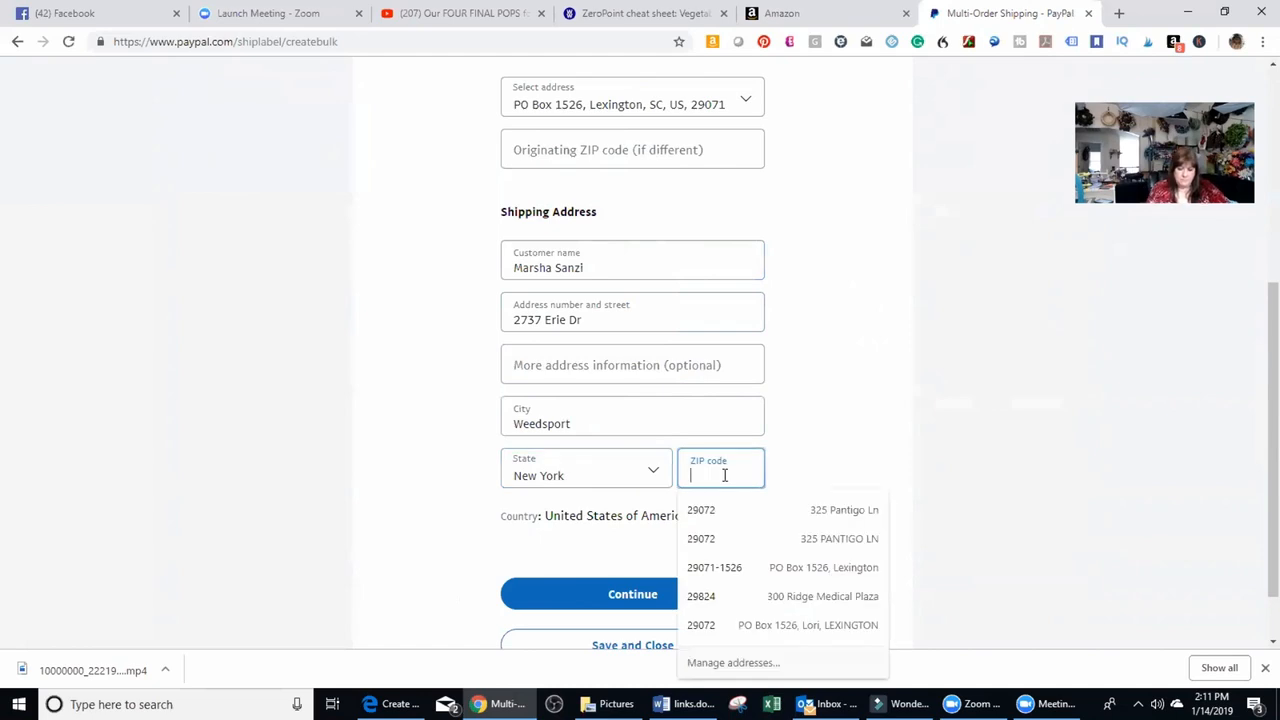
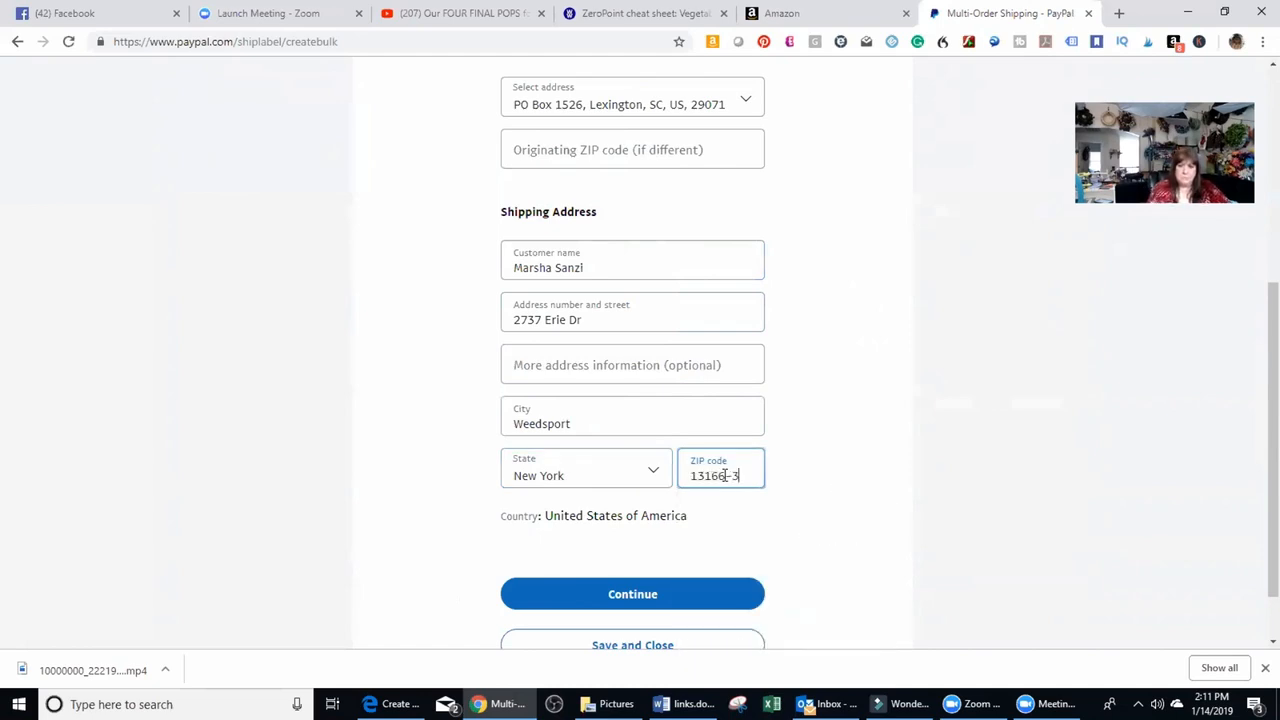
{"action": "left_click", "coordinate": [673, 594]}
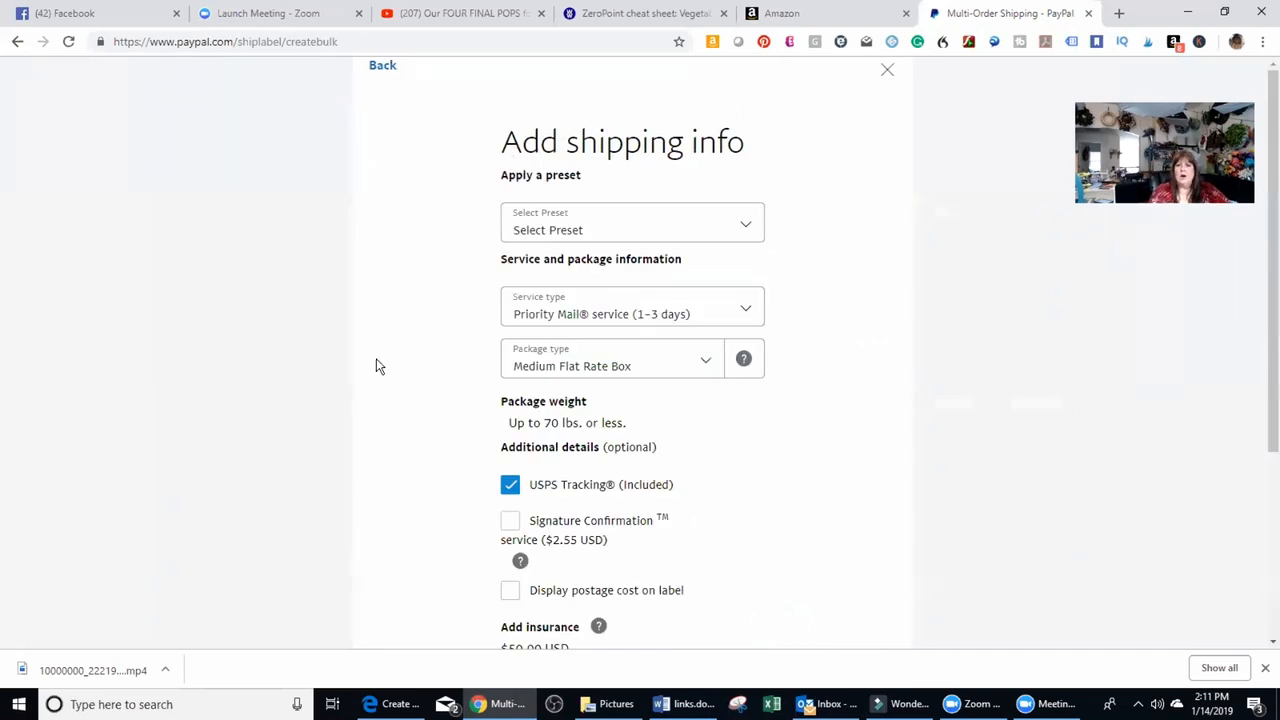
Check which shipping presets are available without applying one.
{"action": "left_click", "coordinate": [745, 228]}
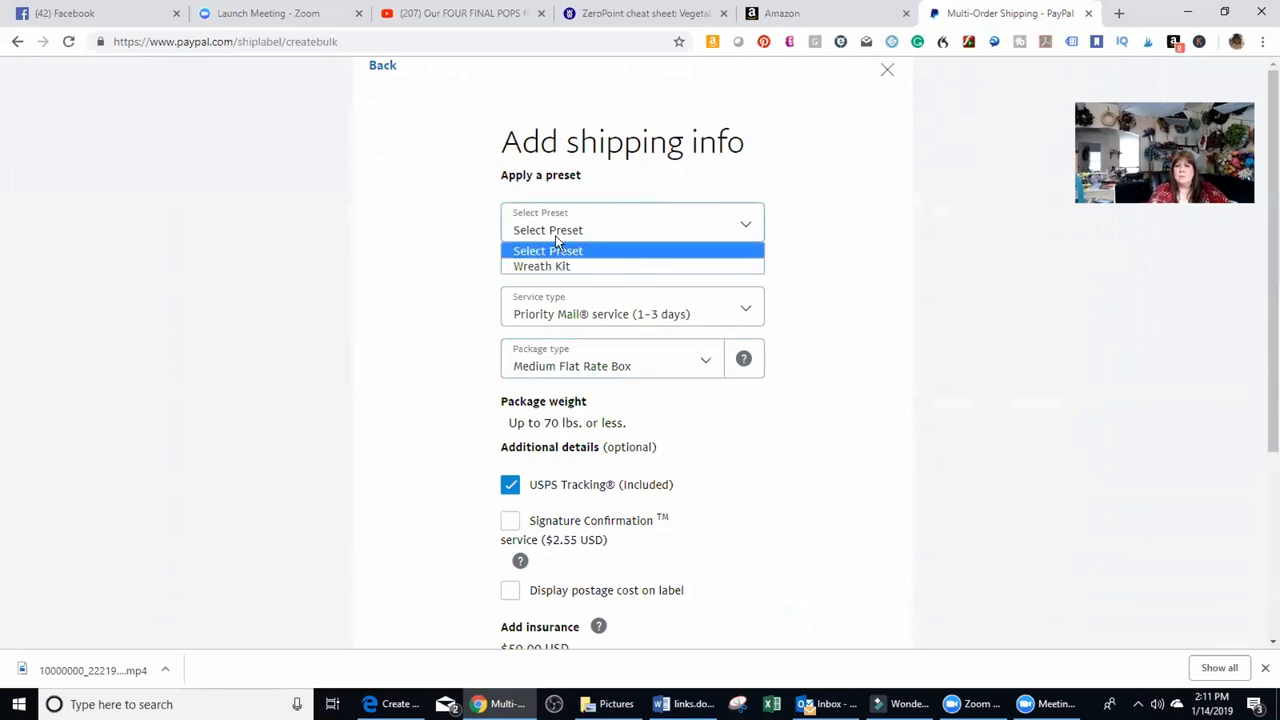
{"action": "left_click", "coordinate": [830, 274]}
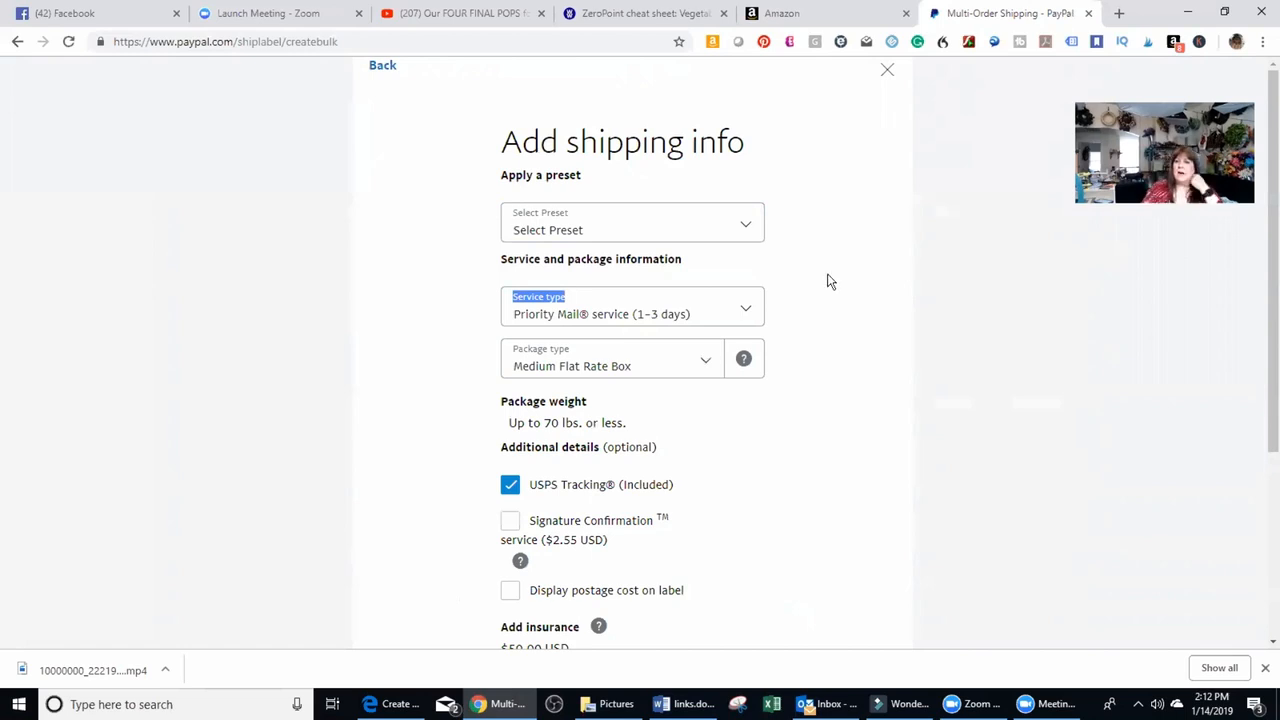
{"action": "left_click", "coordinate": [742, 230]}
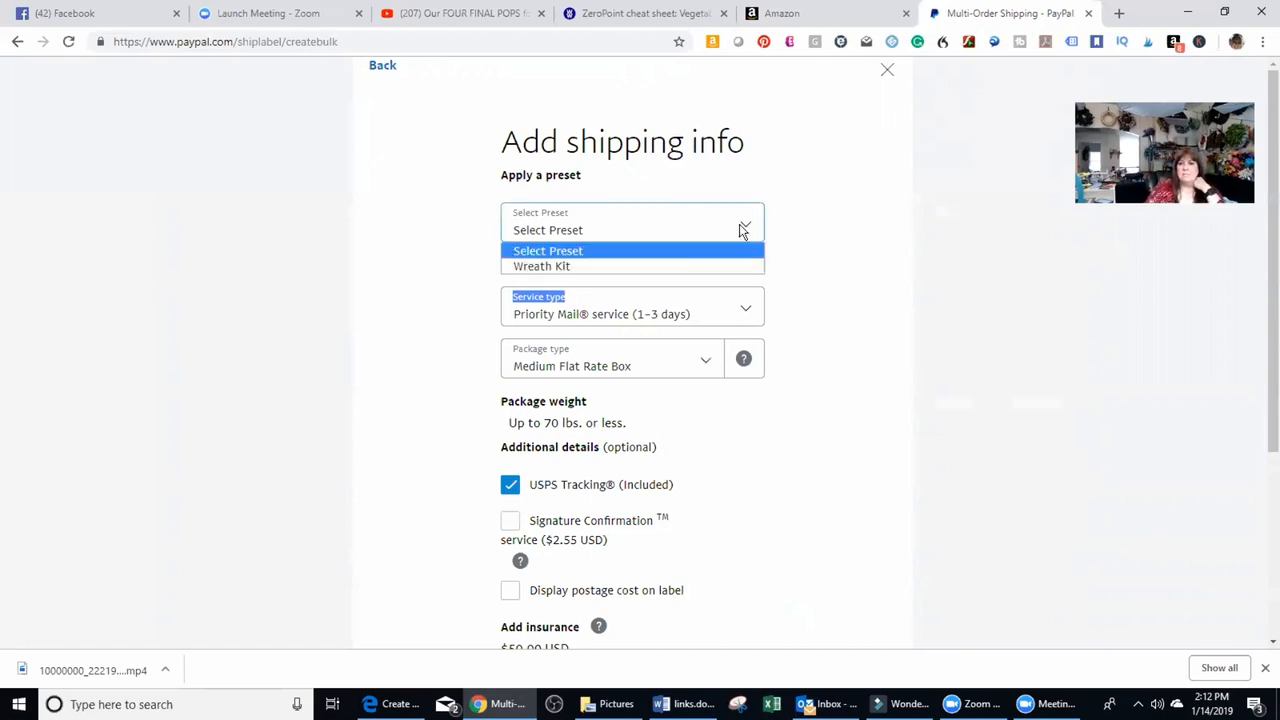
{"action": "left_click", "coordinate": [742, 230]}
Set the package type to Package/Thick Envelope and the package weight to 3 lbs 1 oz.
{"action": "scroll", "coordinate": [830, 338], "scroll_direction": "down", "scroll_amount": 1}
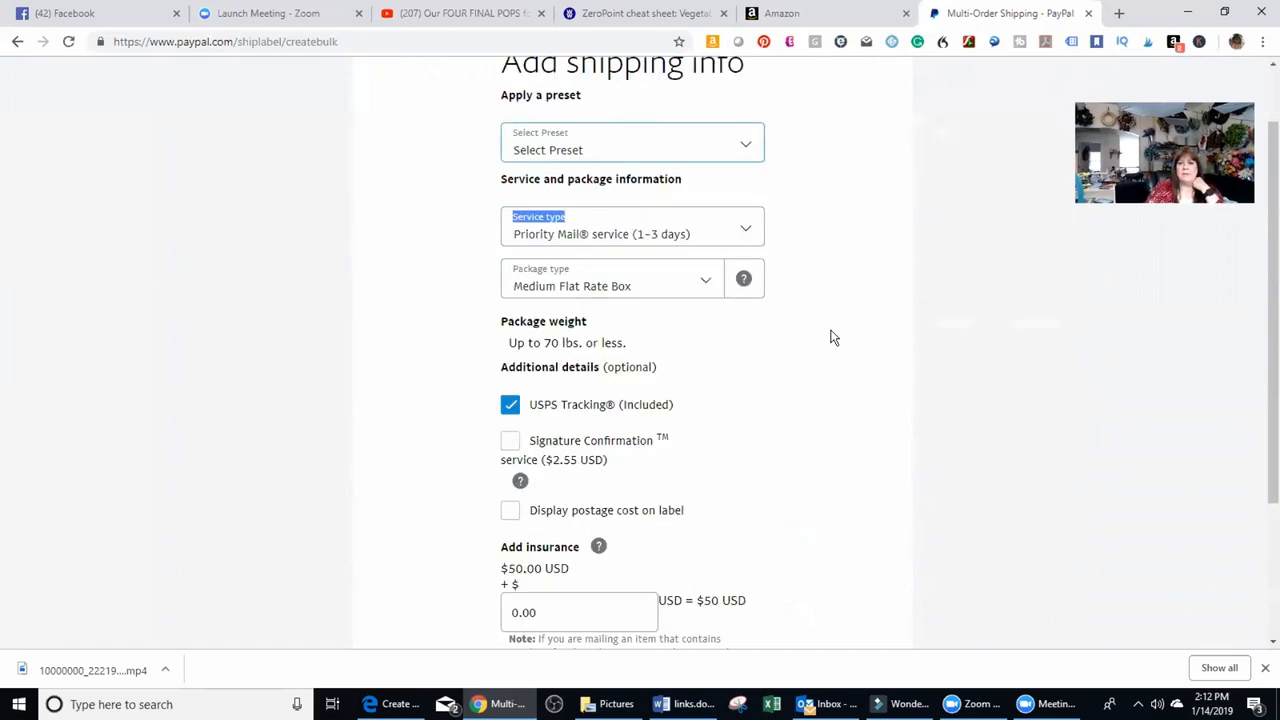
{"action": "left_click", "coordinate": [703, 286]}
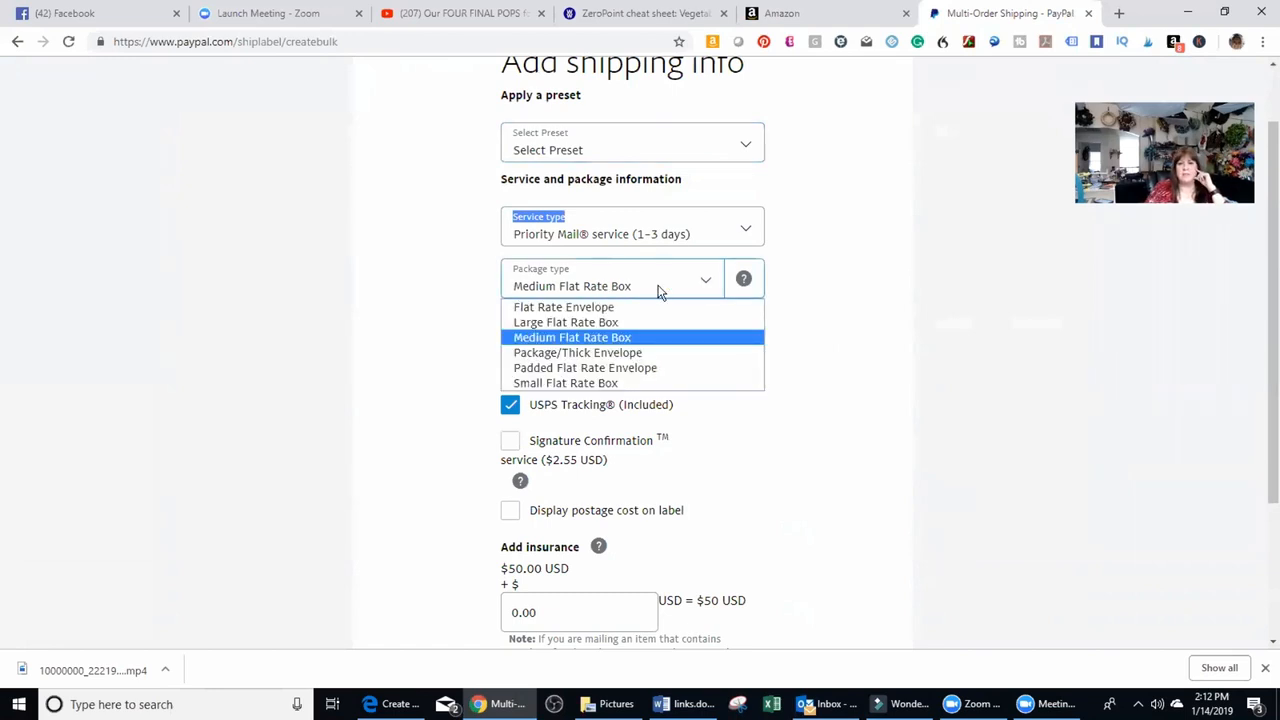
{"action": "left_click", "coordinate": [630, 357]}
{"action": "scroll", "coordinate": [797, 386], "scroll_direction": "down", "scroll_amount": 1}
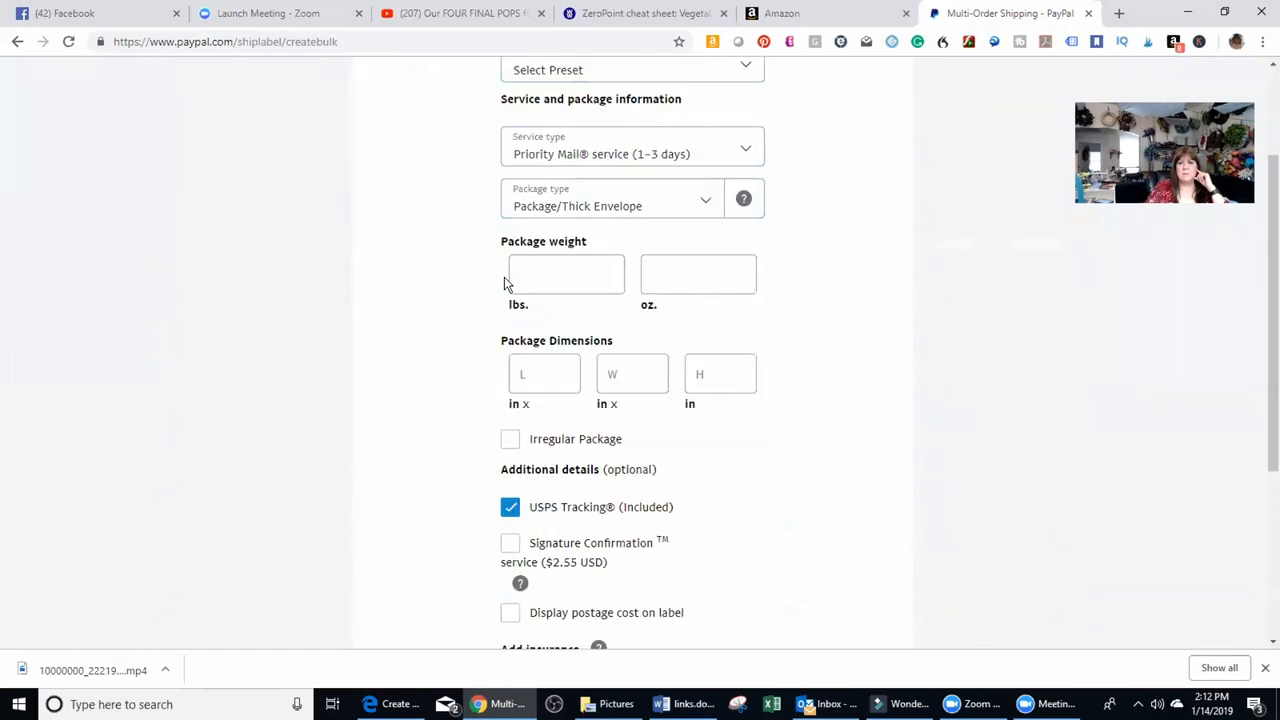
{"action": "left_click", "coordinate": [563, 272]}
{"action": "type", "text": "3"}
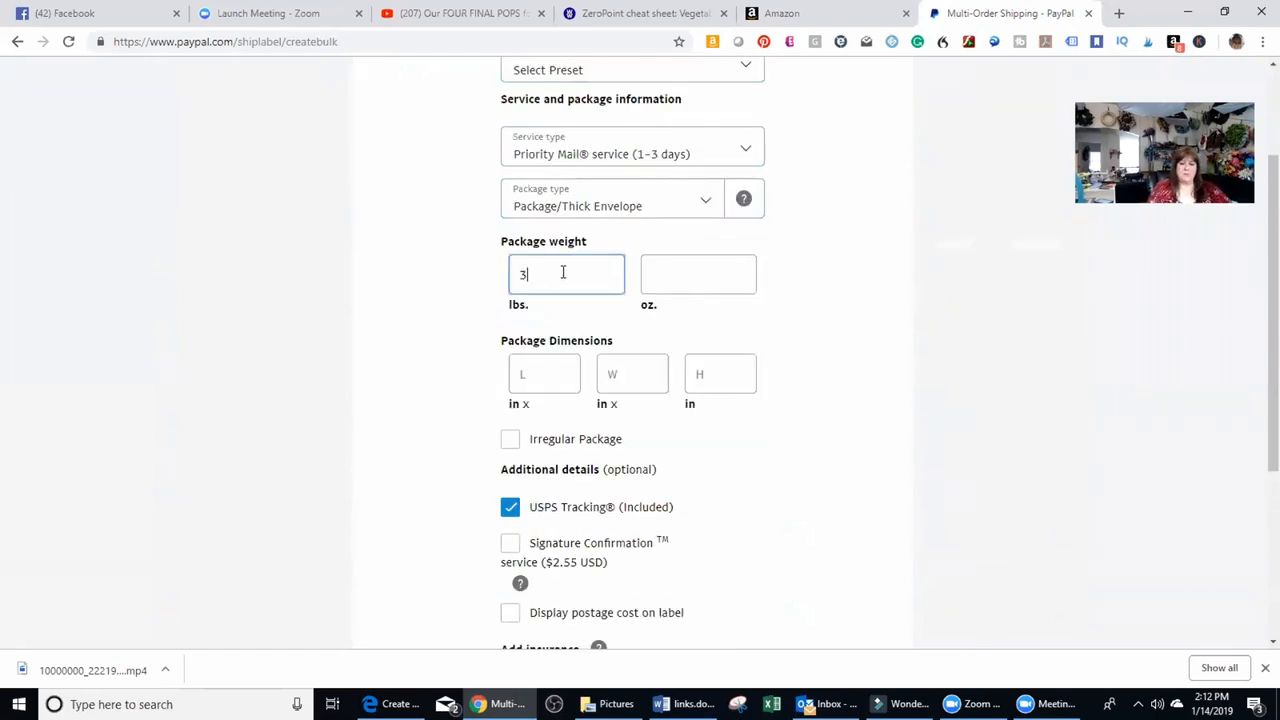
{"action": "key", "text": "Tab"}
{"action": "type", "text": "1"}
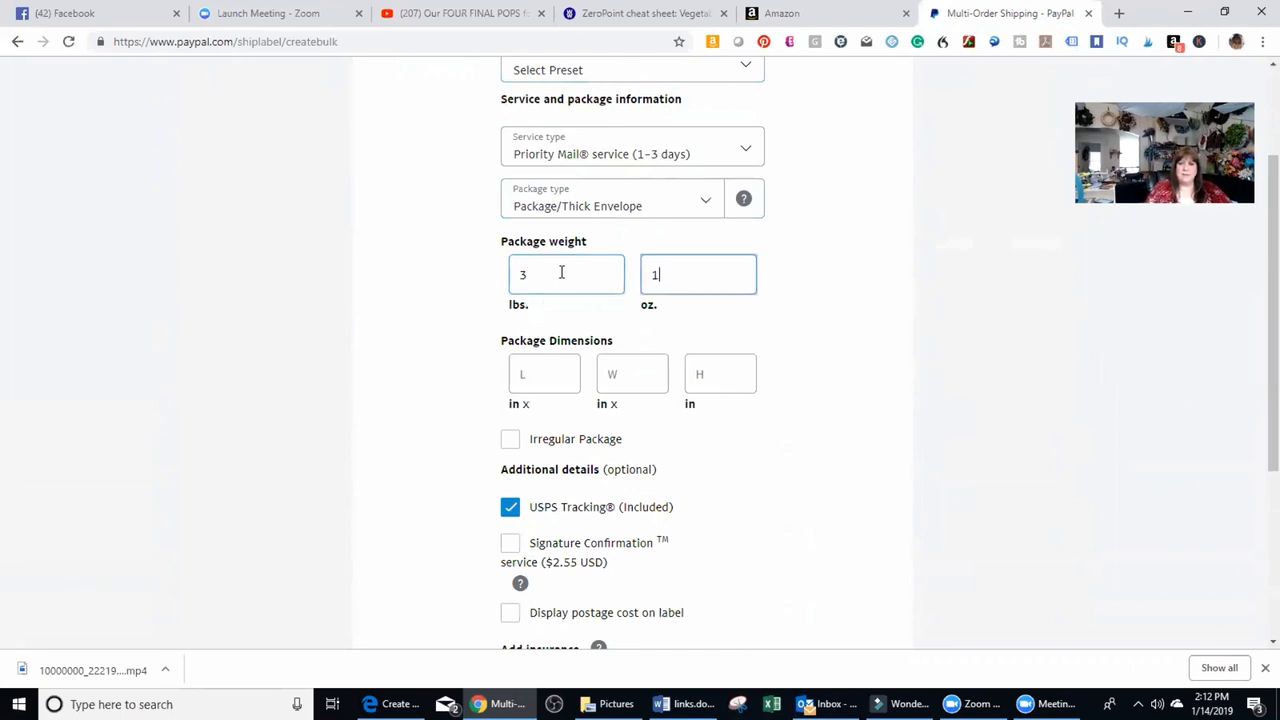
Set the package dimensions to 22 x 22 x 5 inches.
{"action": "left_click", "coordinate": [540, 371]}
{"action": "key", "text": "Tab"}
{"action": "type", "text": "22"}
{"action": "key", "text": "Tab"}
{"action": "type", "text": "5"}
{"action": "left_click", "coordinate": [800, 466]}
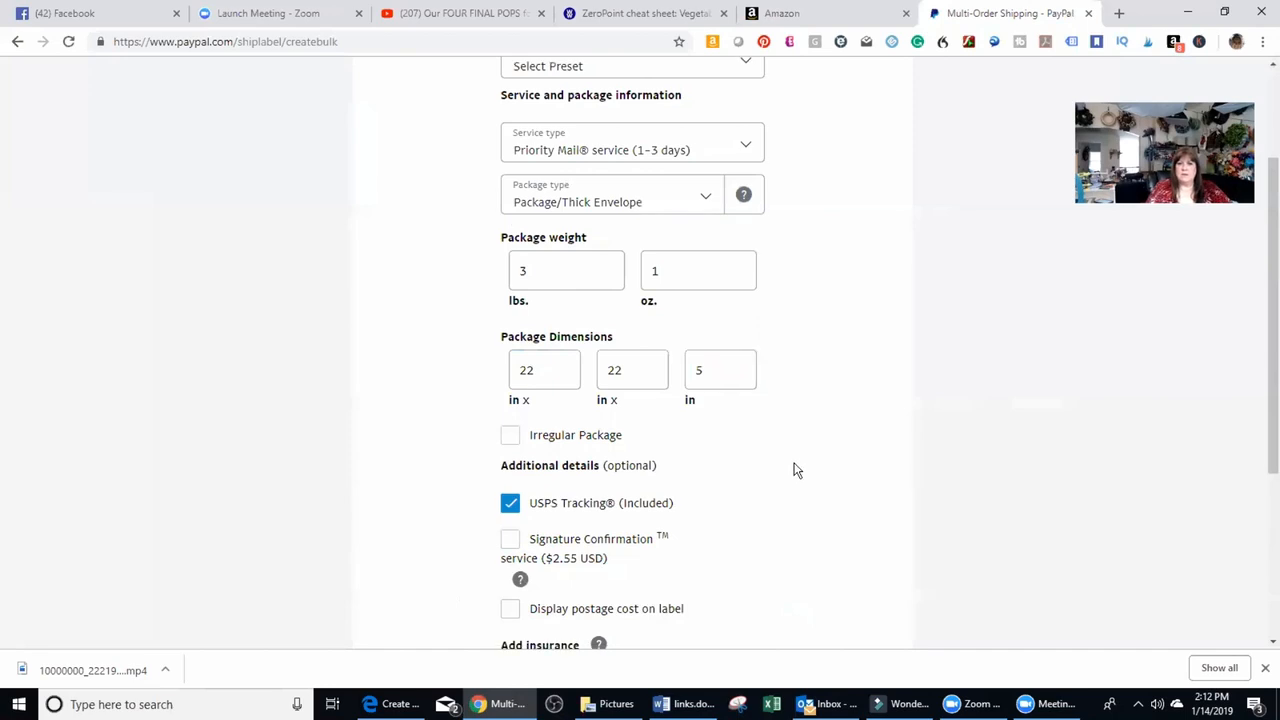
Create the shipment with additional insurance left at 0.00 and return to the ready-to-ship list.
{"action": "scroll", "coordinate": [795, 470], "scroll_direction": "down", "scroll_amount": 3}
{"action": "left_click", "coordinate": [566, 408]}
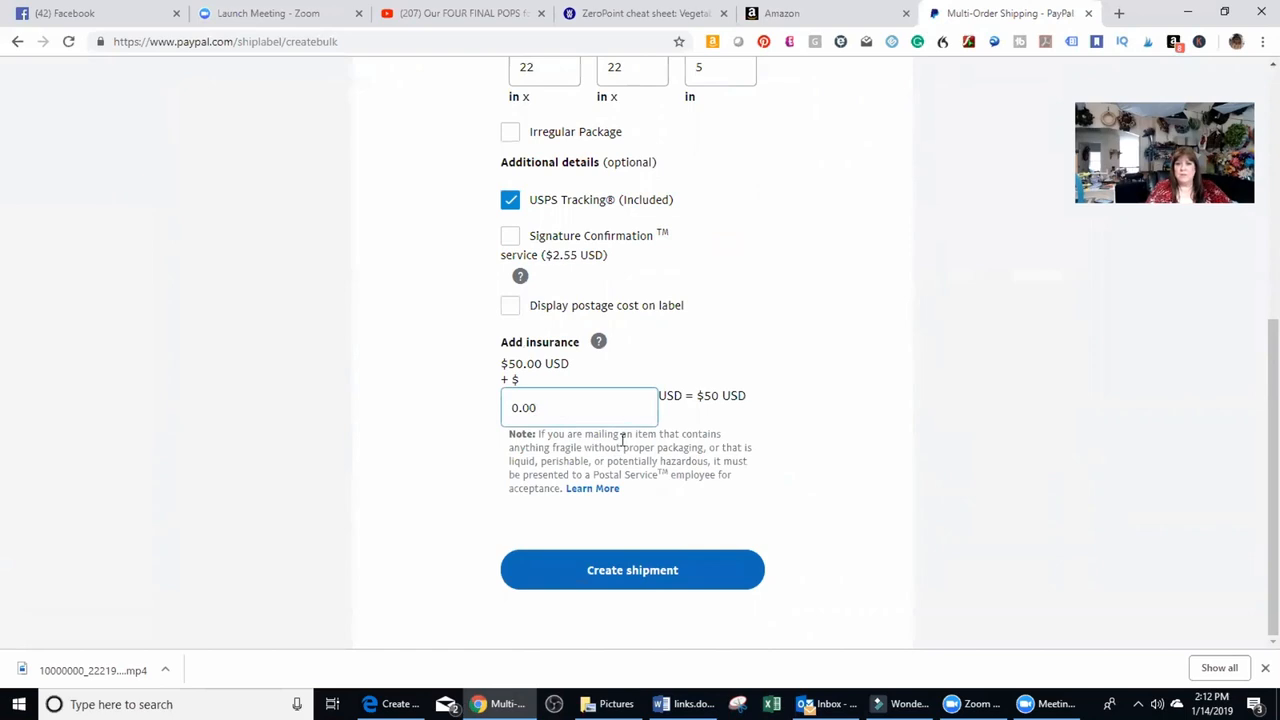
{"action": "left_click", "coordinate": [669, 576]}
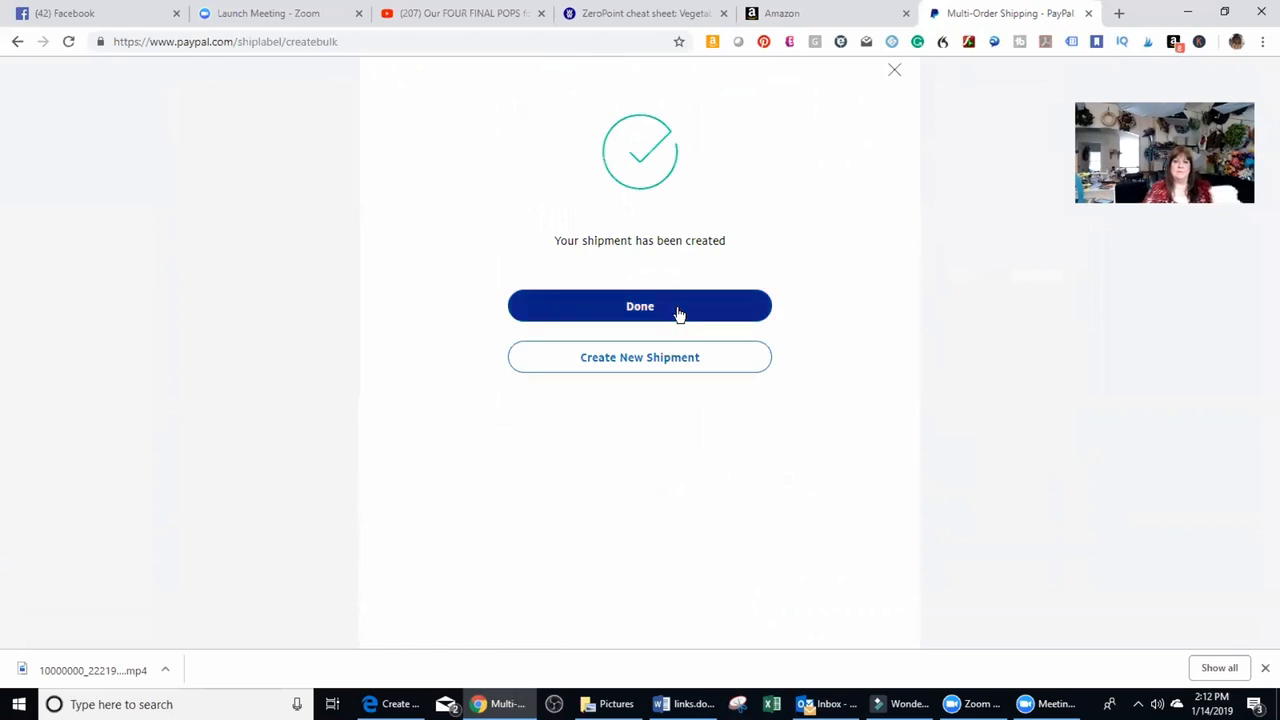
{"action": "left_click", "coordinate": [679, 314]}
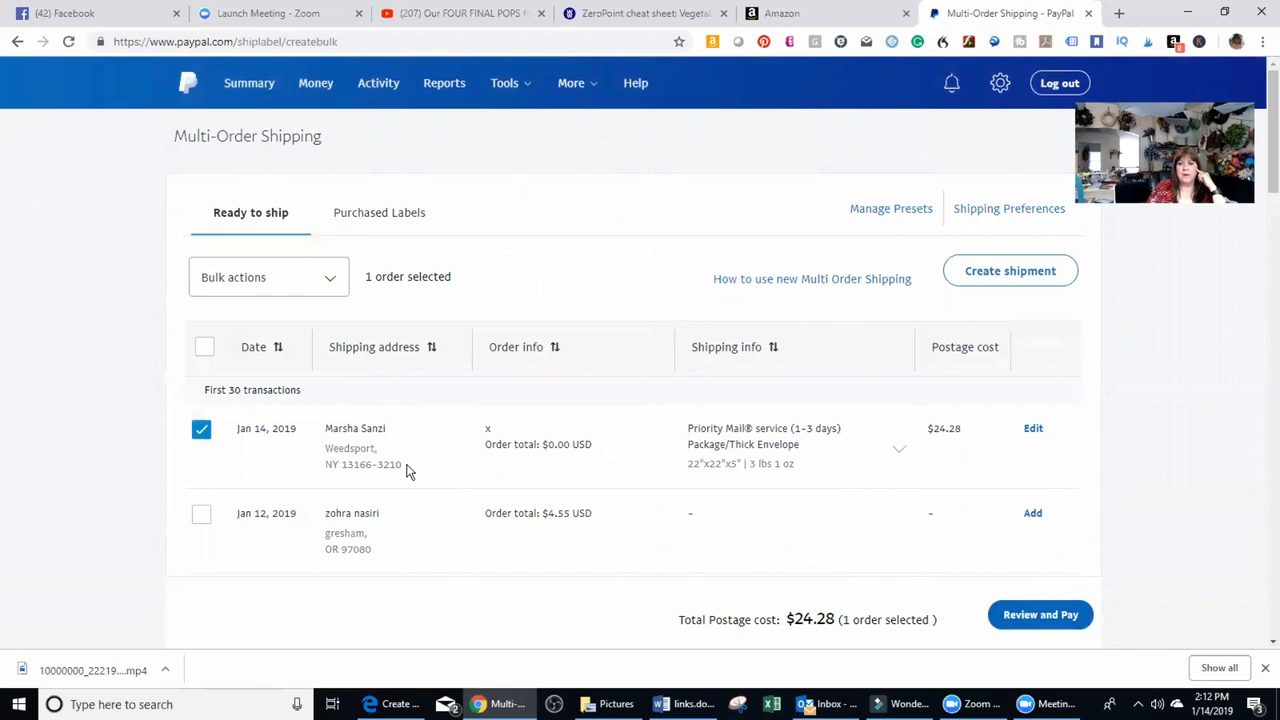
Review the selected shipment's postage and pay for it from PayPal Balance, keeping the mailing date 01/14/19.
{"action": "left_click", "coordinate": [1079, 619]}
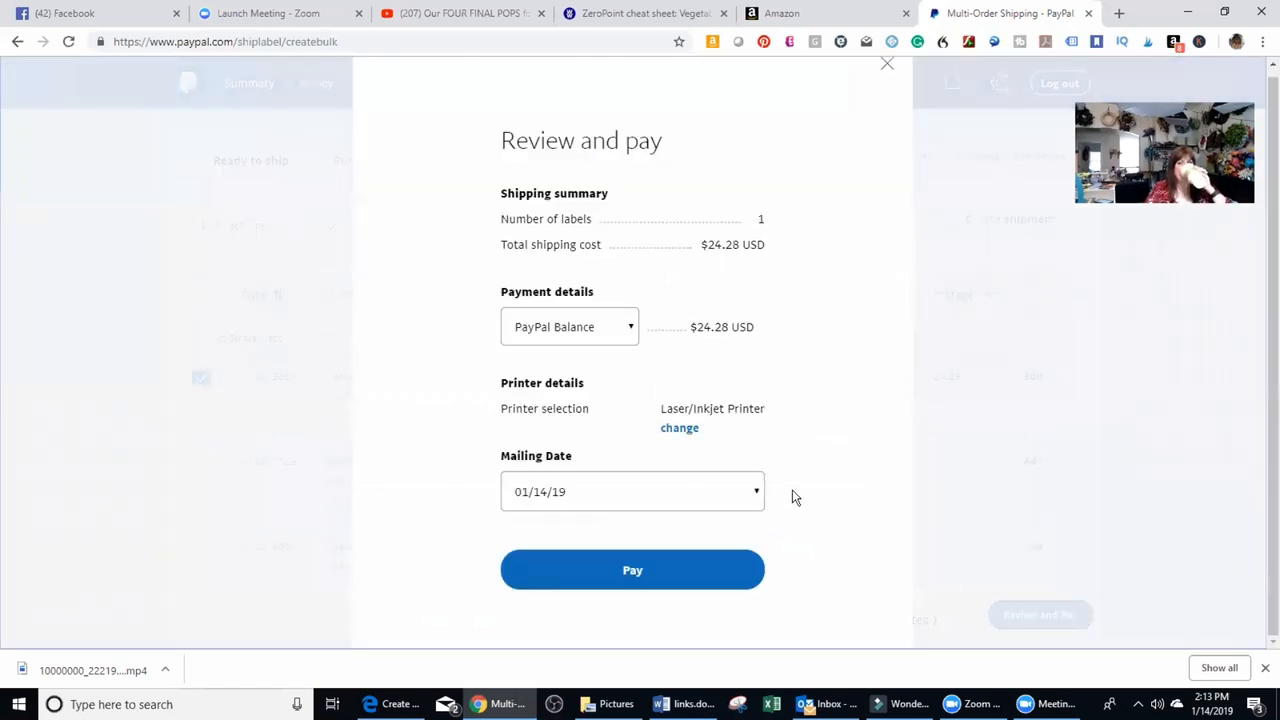
{"action": "left_click", "coordinate": [625, 327]}
{"action": "left_click", "coordinate": [625, 327]}
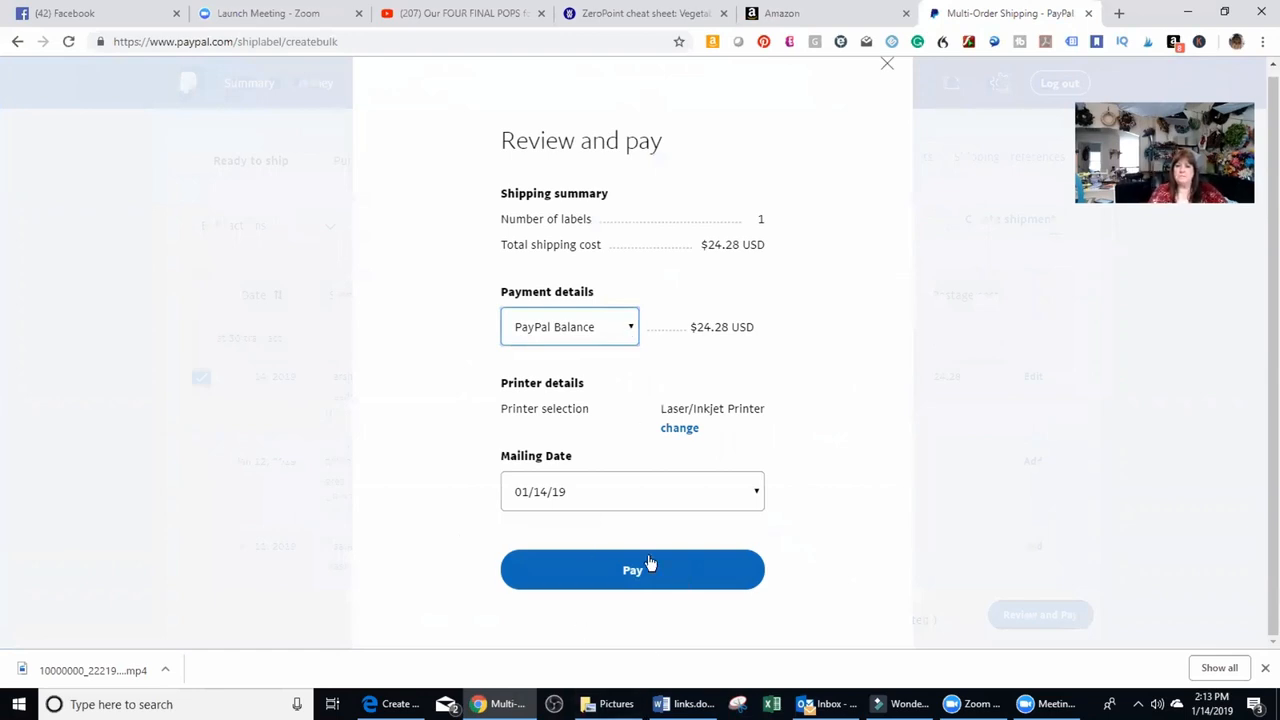
{"action": "left_click", "coordinate": [646, 566]}
{"action": "left_click", "coordinate": [758, 495]}
{"action": "left_click", "coordinate": [620, 605]}
{"action": "left_click", "coordinate": [630, 578]}
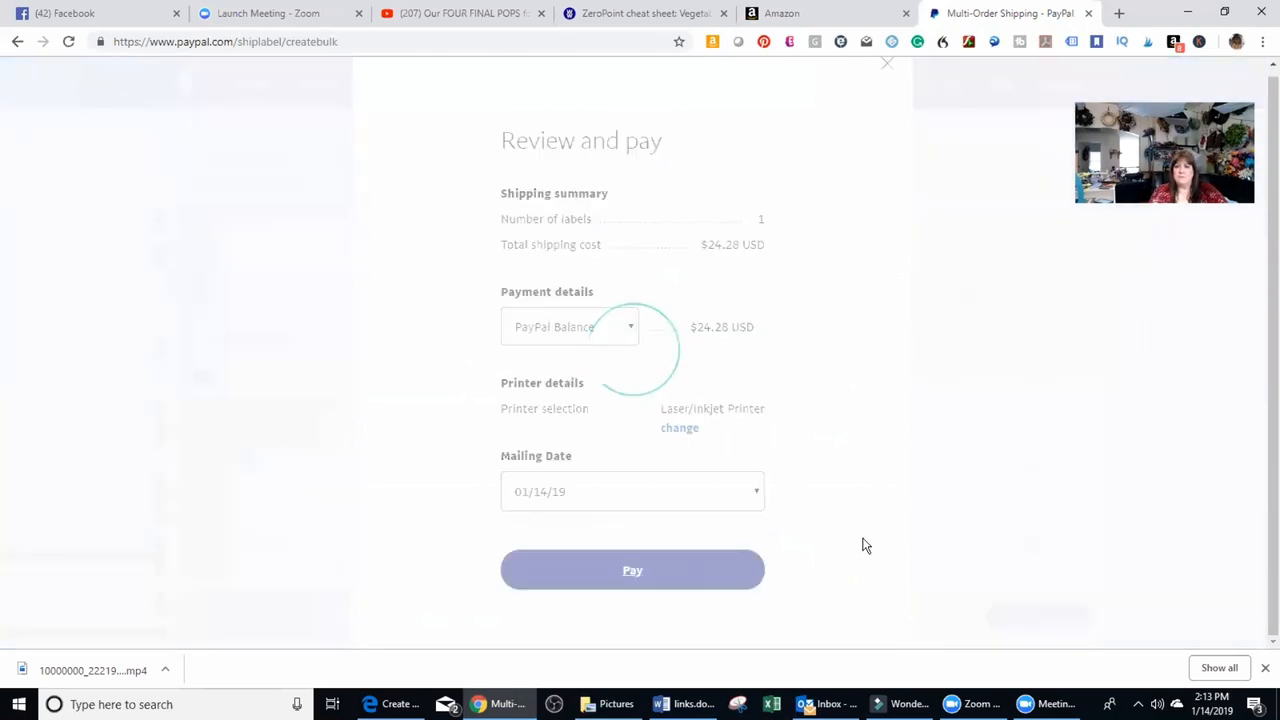
{"action": "left_click", "coordinate": [651, 351]}
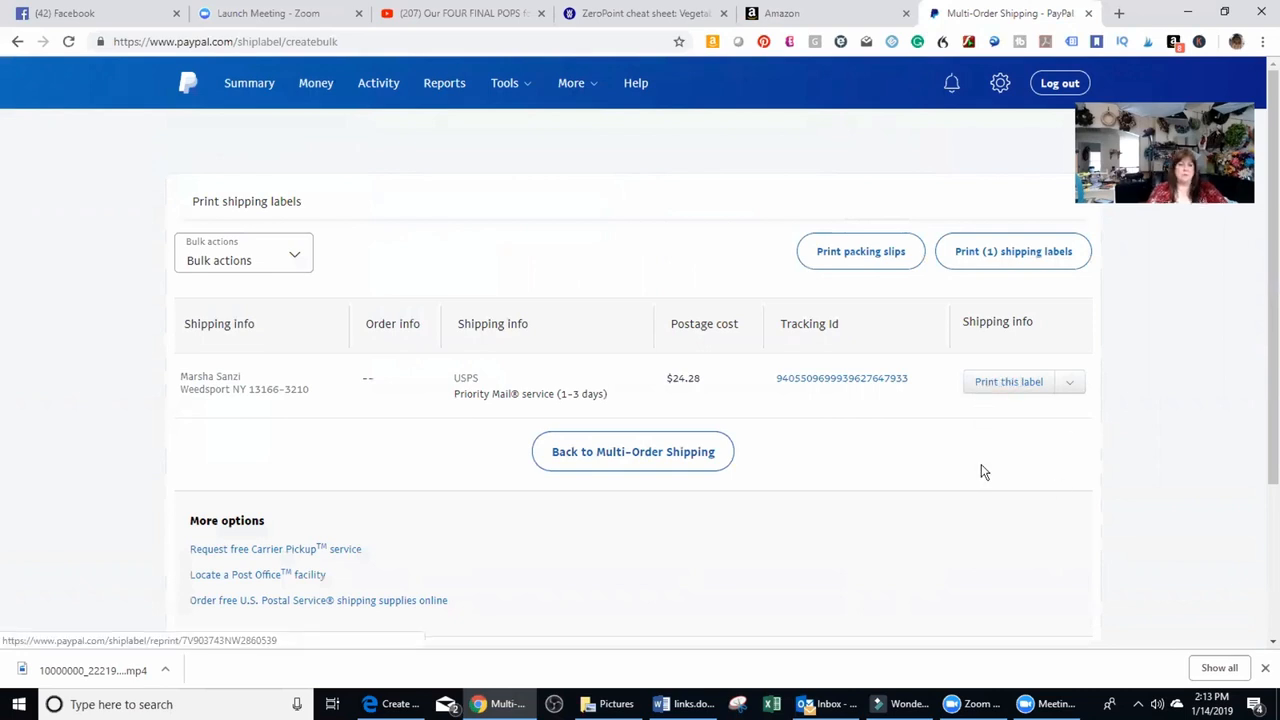
Dismiss the e-mail notification, print one copy of the paid shipment's actual label on the HP DJ 2130 series, and return to the labels page.
{"action": "left_click", "coordinate": [1224, 651]}
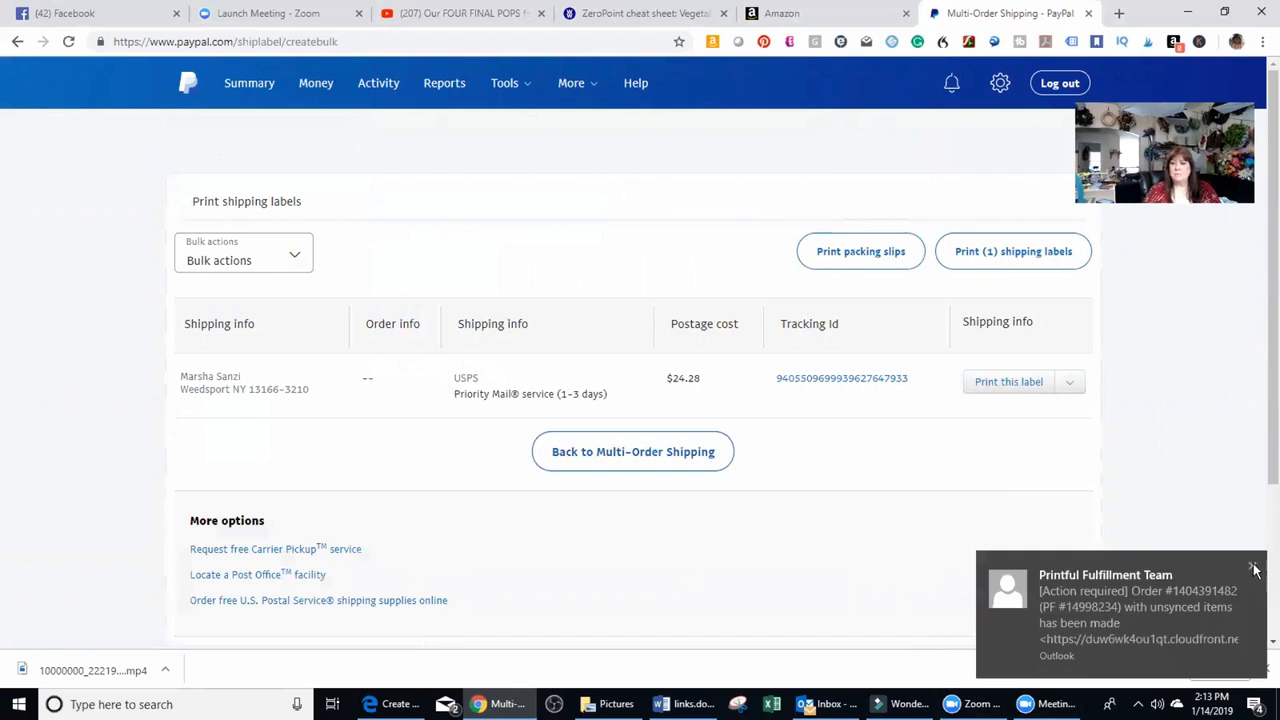
{"action": "left_click", "coordinate": [1254, 569]}
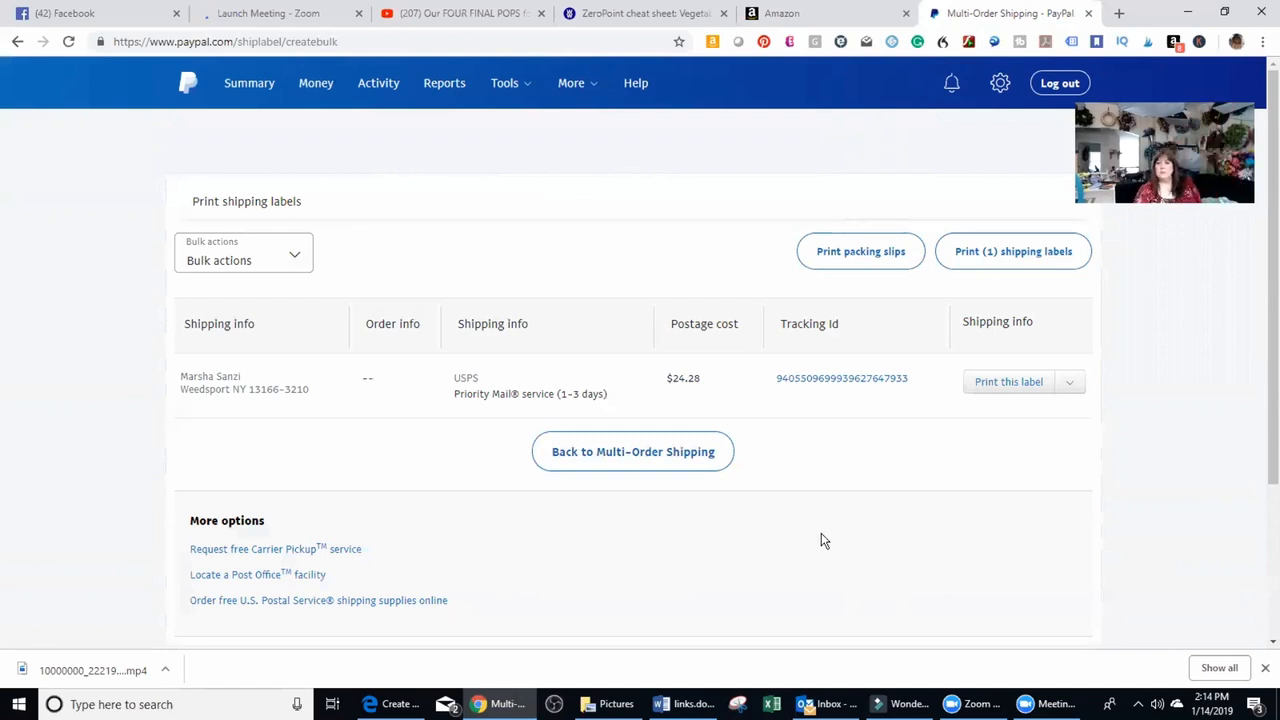
{"action": "left_click", "coordinate": [1009, 381]}
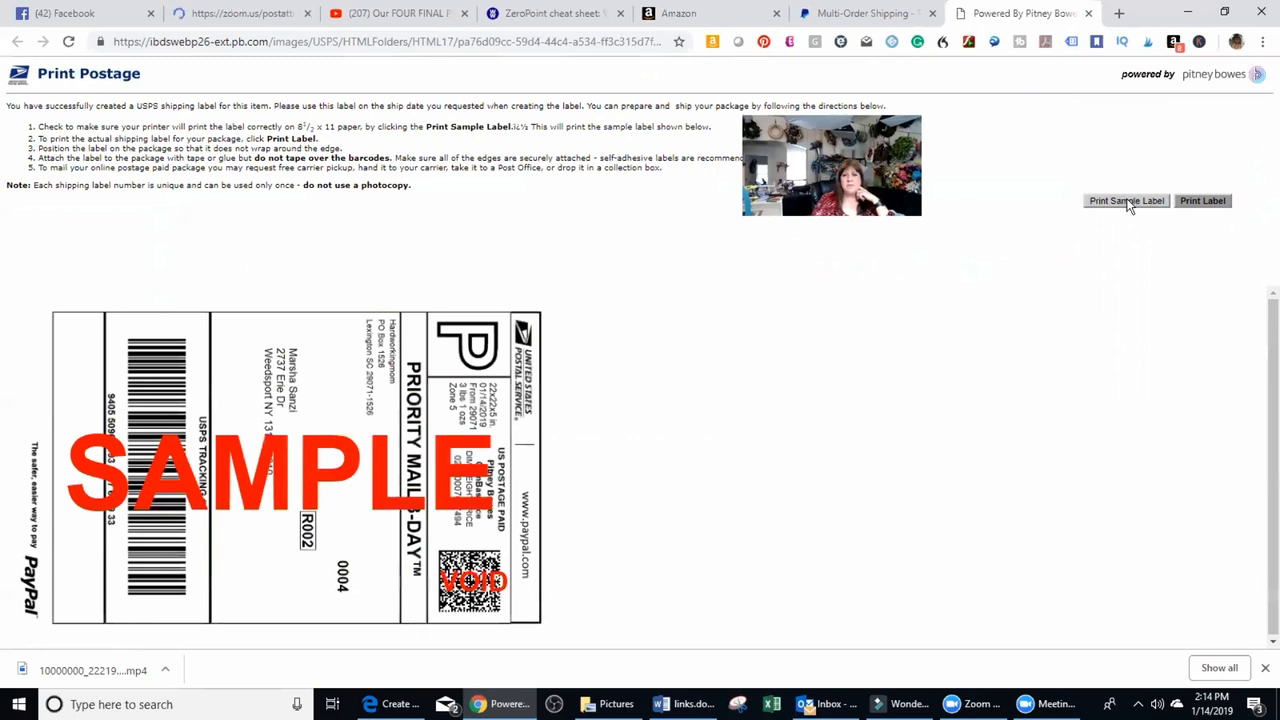
{"action": "left_click", "coordinate": [1203, 201]}
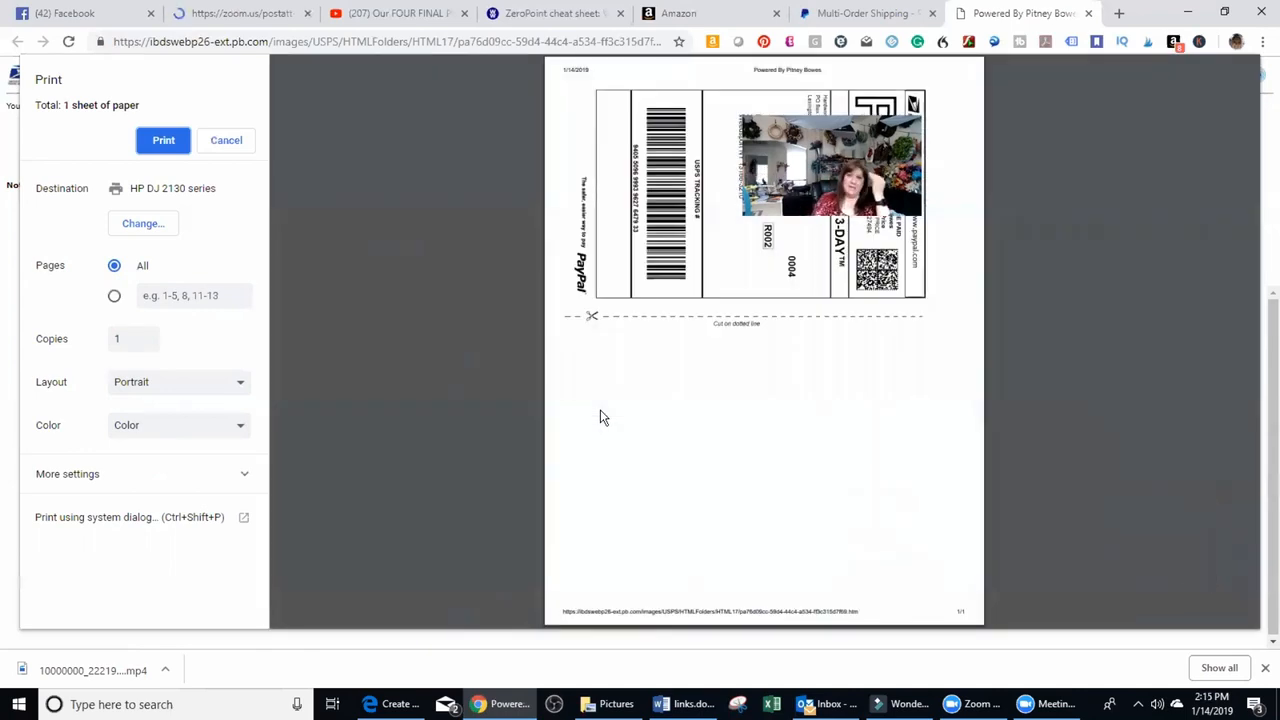
{"action": "left_click", "coordinate": [165, 141]}
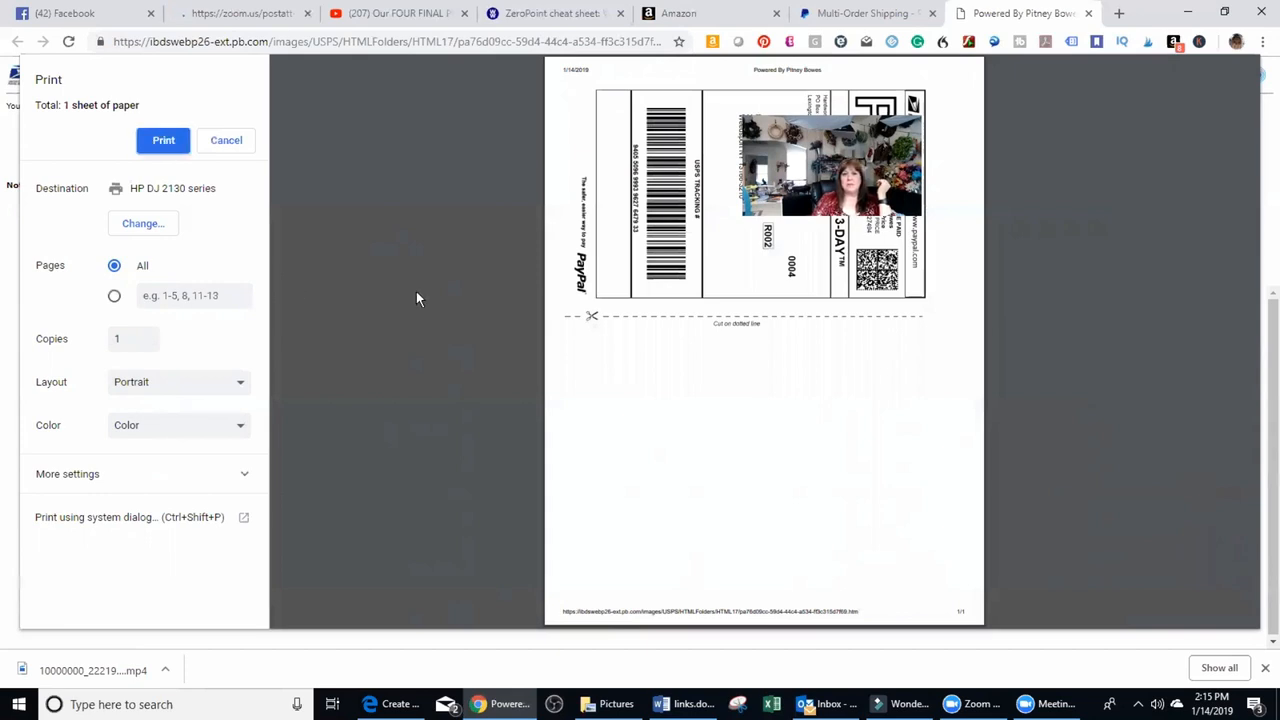
{"action": "left_click", "coordinate": [712, 213]}
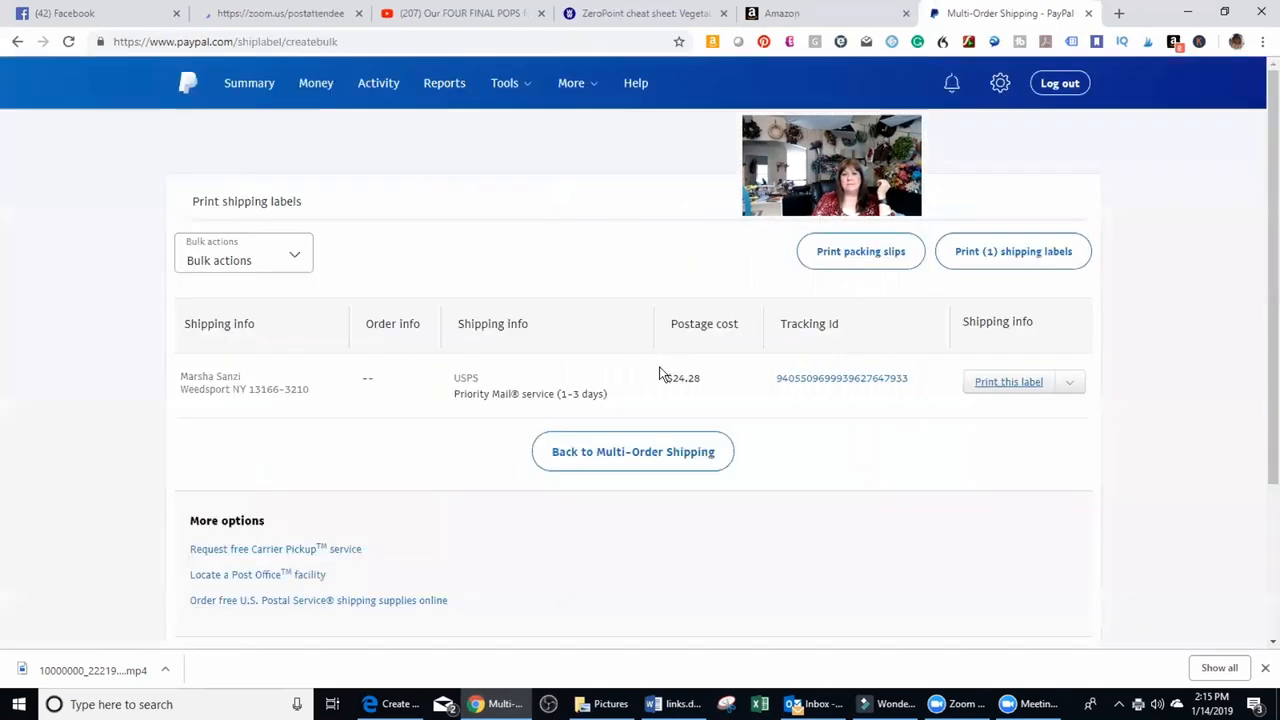